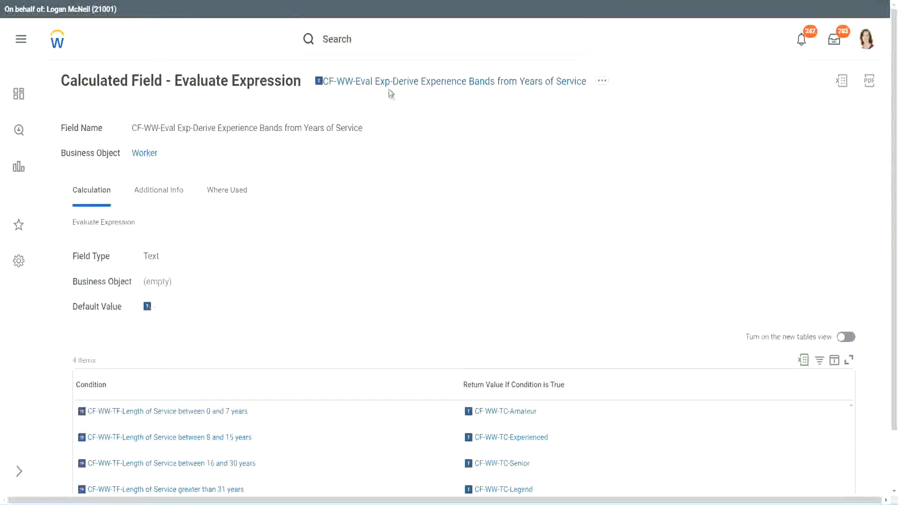
Step: Copy the text of the existing calculated field's name from its title link
right_click(388, 86)
left_click(420, 140)
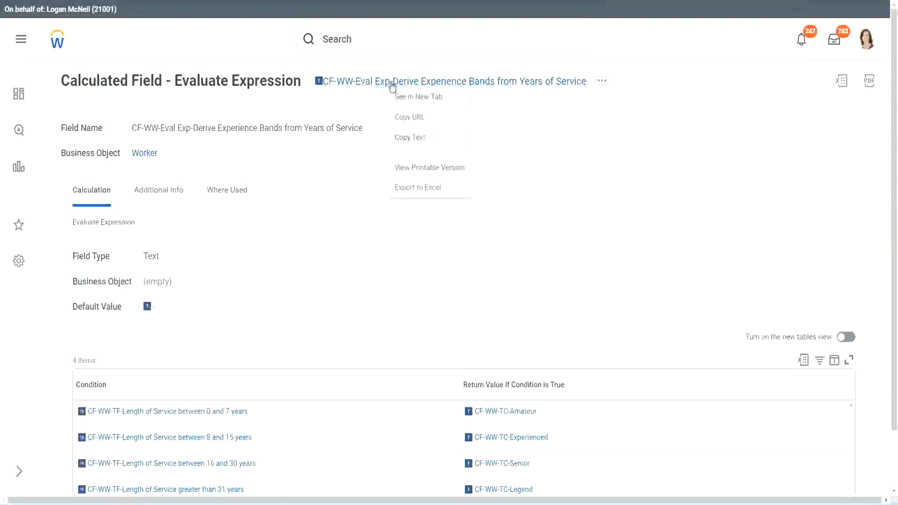
Step: Search for and open the Create Calculated Field task
left_click(376, 41)
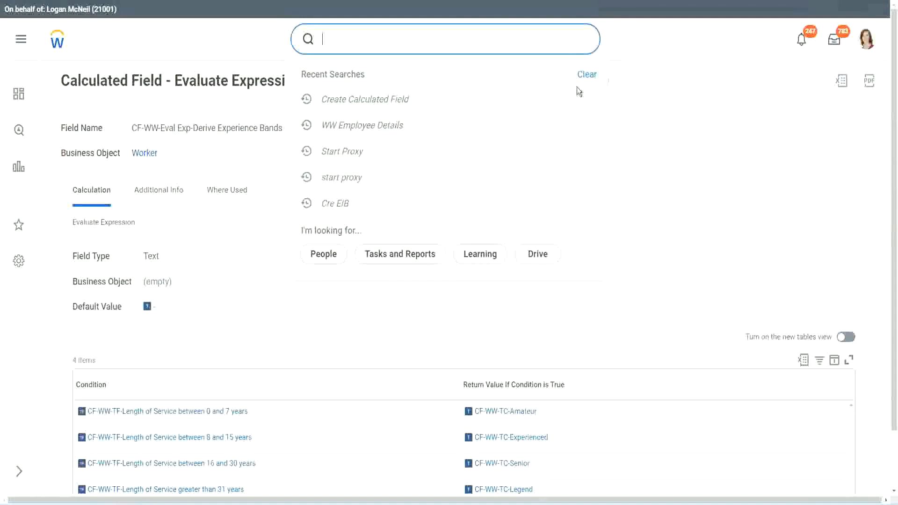
left_click(579, 92)
left_click(356, 36)
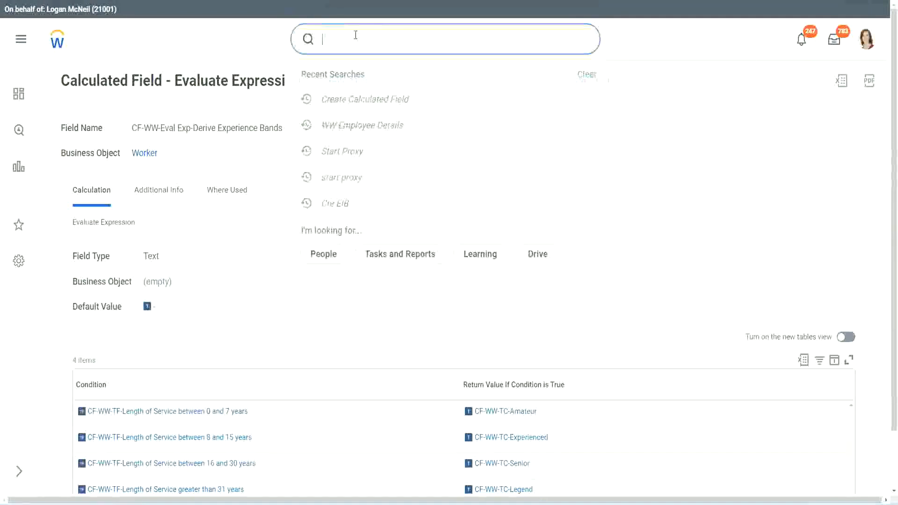
type("create calc")
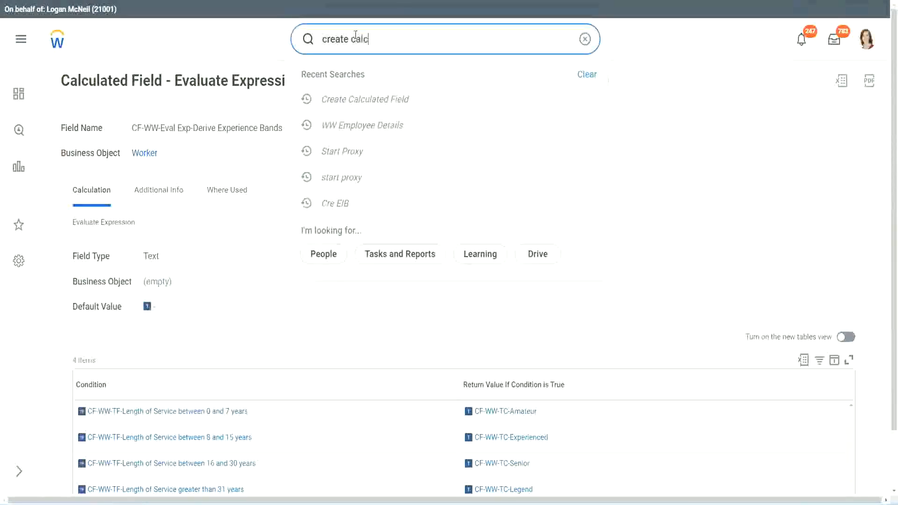
type(" field")
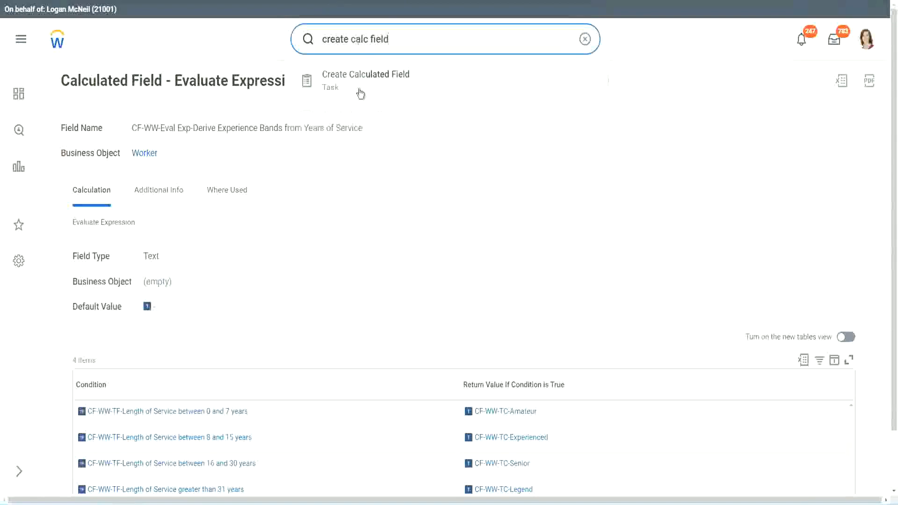
left_click(374, 88)
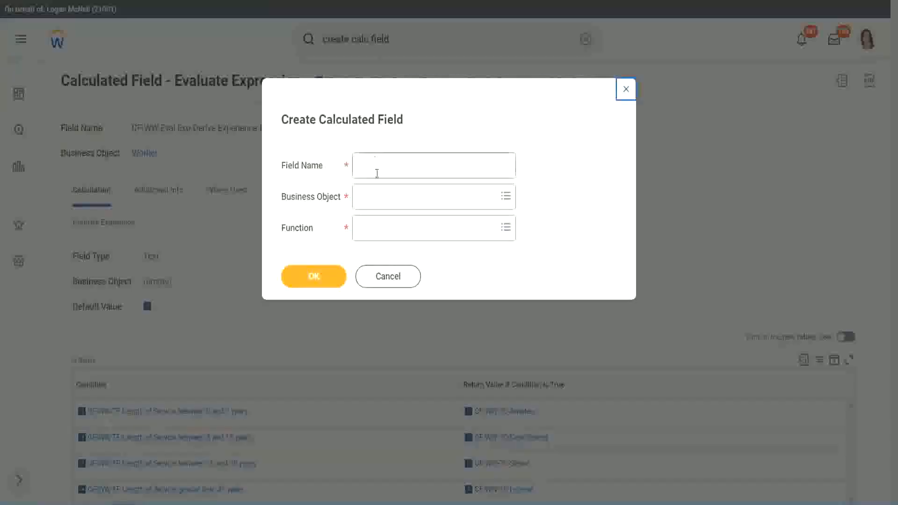
Step: Name the new calculated field CF-WW-LRB-Identify Experience Bands from years of Service
left_click(377, 171)
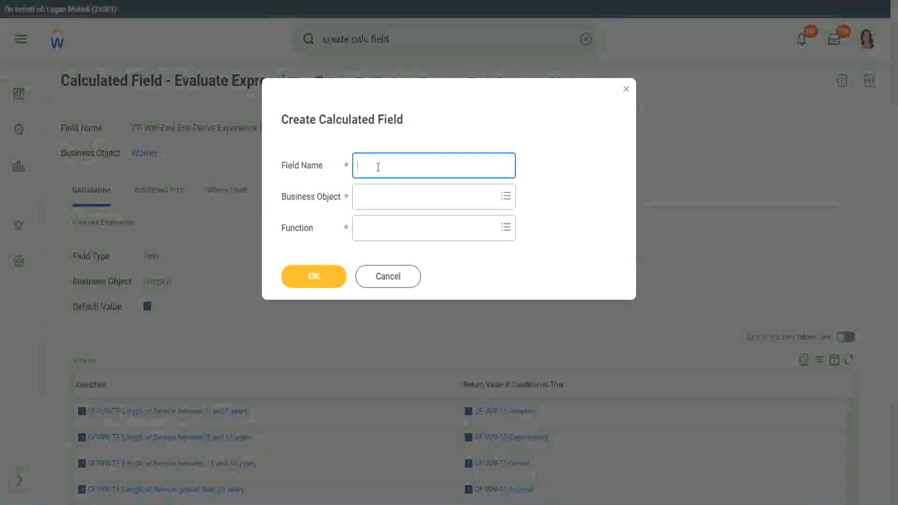
type("CF")
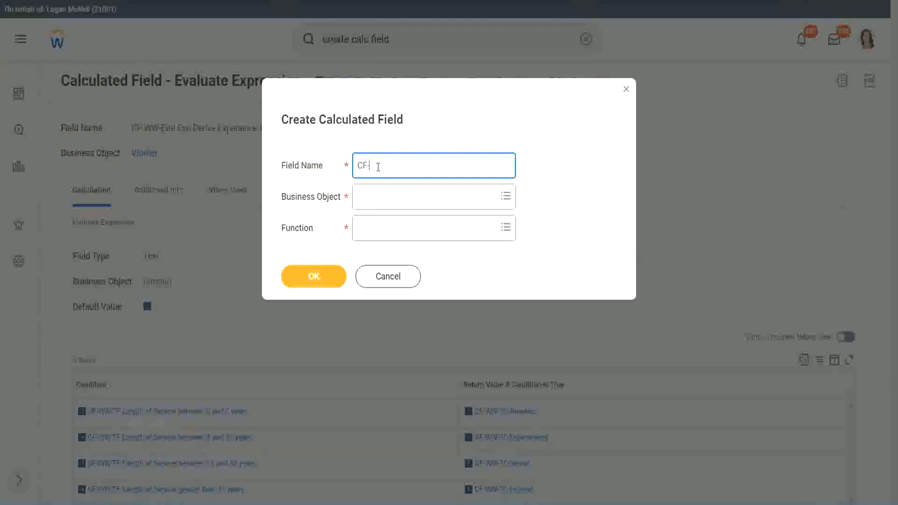
type("-WW-LRB-Identify Experien")
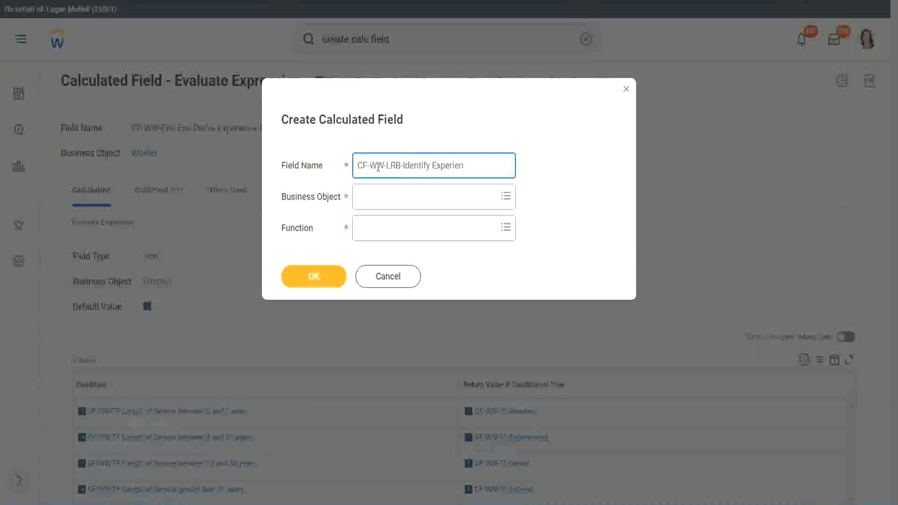
type("ce Bands from years of Service")
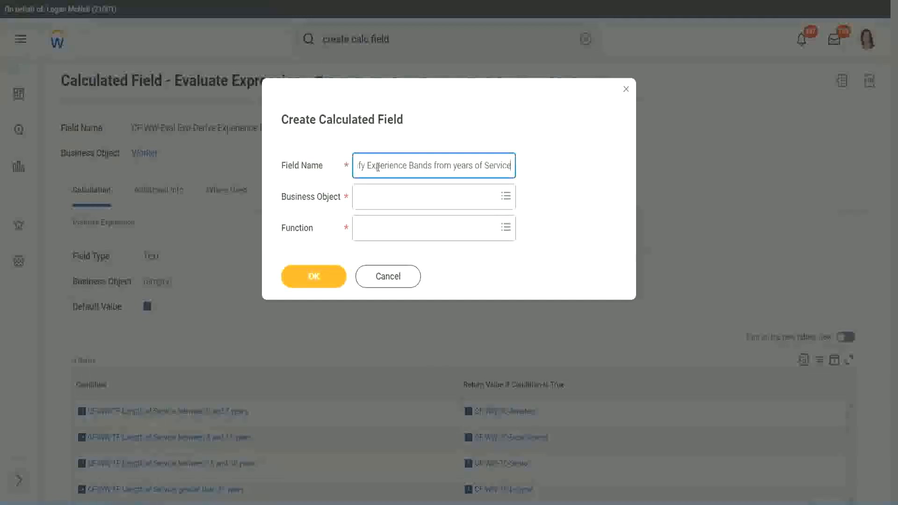
key("Tab")
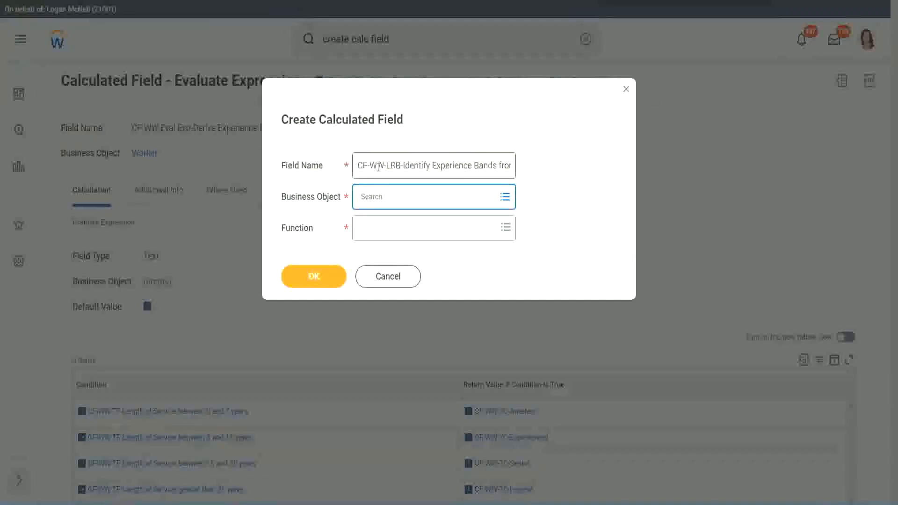
Step: Set the business object to Worker
type("worker")
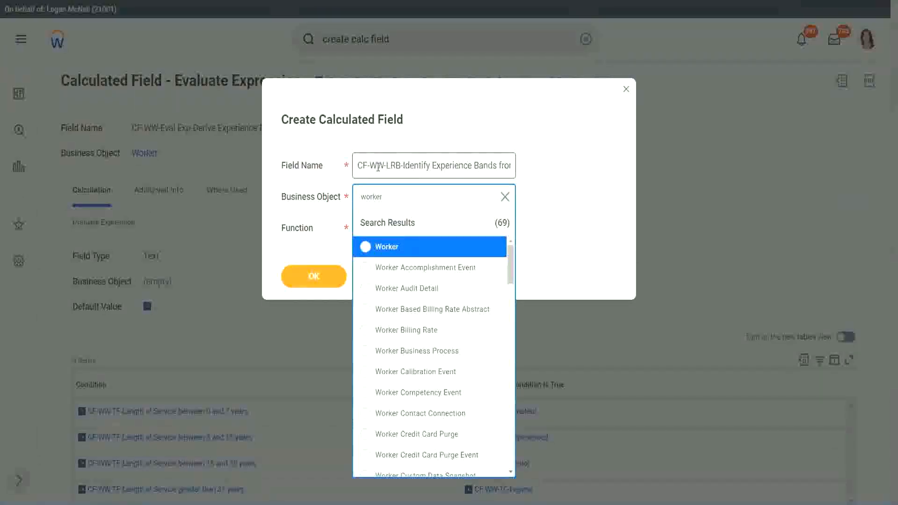
key("Return")
Step: Choose the Lookup Range Band function and confirm the creation dialog
key("Tab")
type("l")
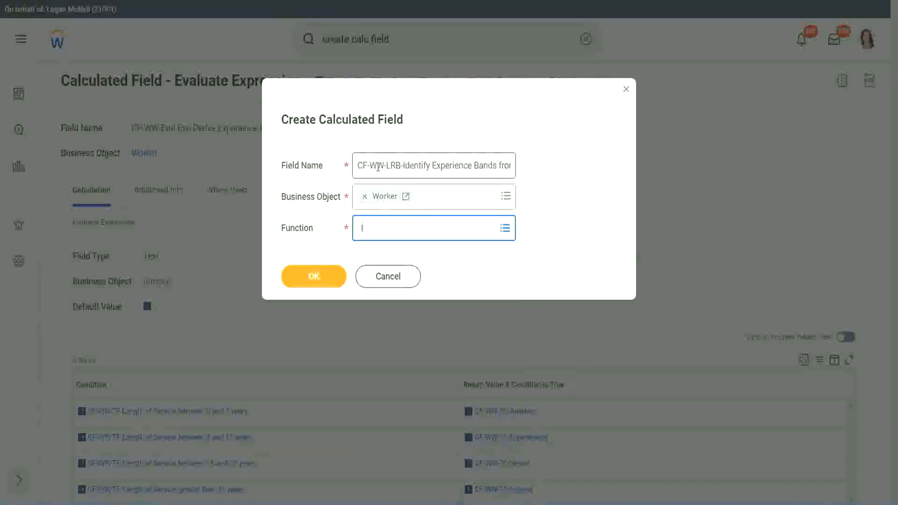
type("rb")
key("Return")
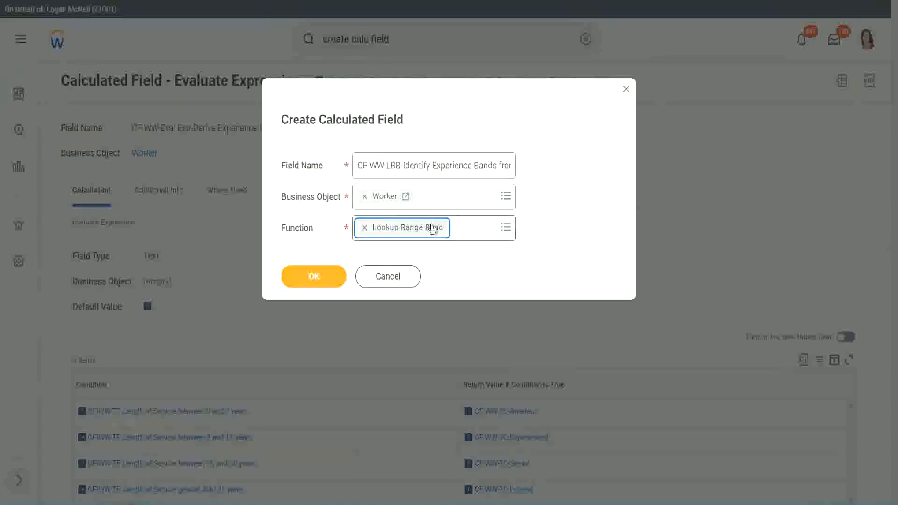
left_click(320, 277)
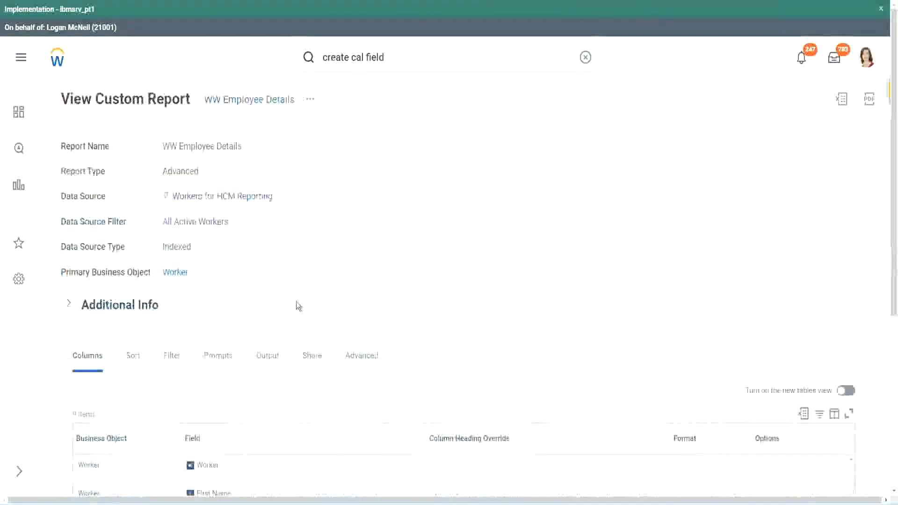
Step: Examine the WW Employee Details report's columns to find the number-of-years source field
scroll(295, 337, "down", 5)
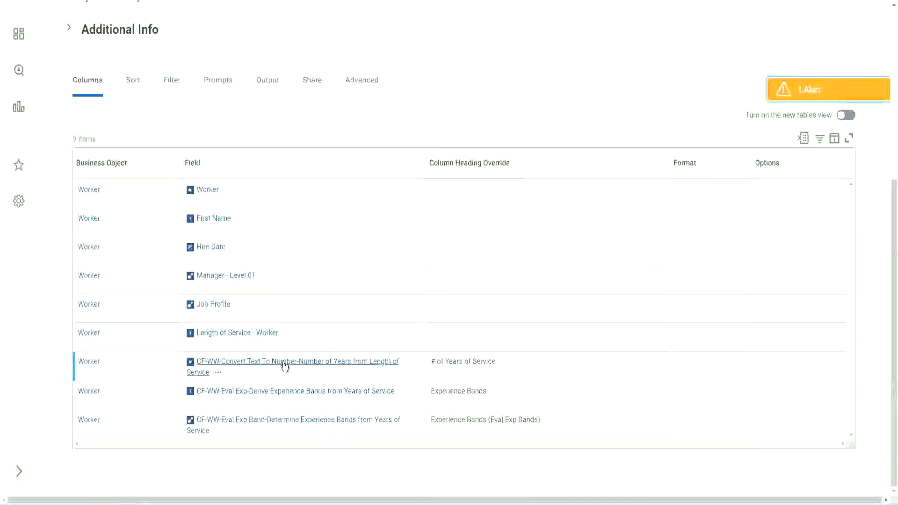
right_click(283, 366)
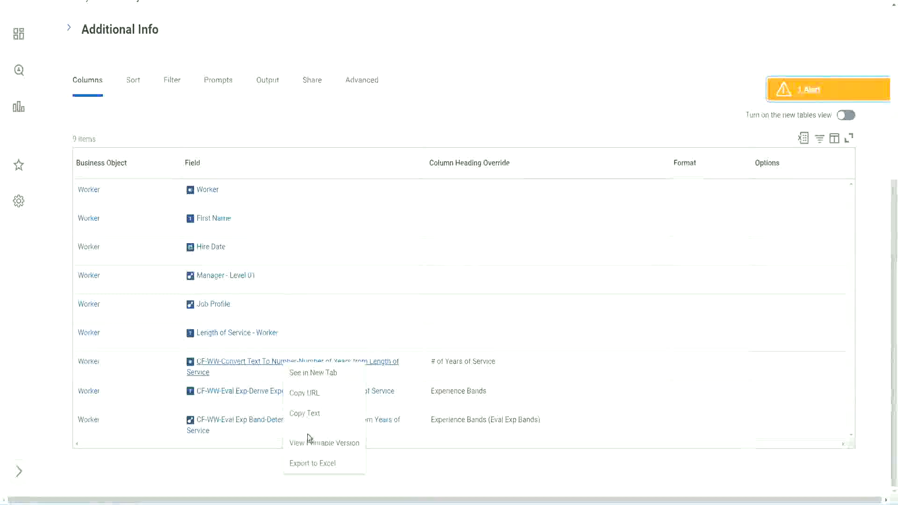
key("Escape")
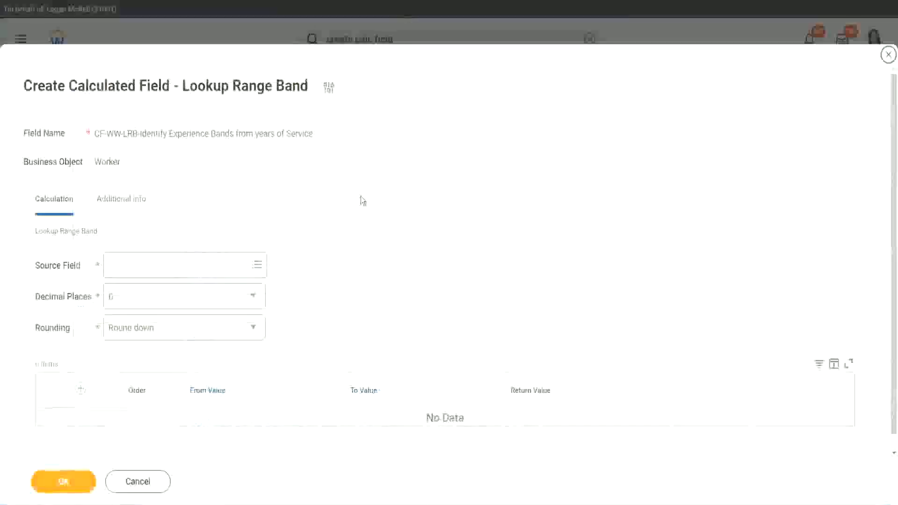
Step: Set the source field to CF-WW-Convert Text To Number-Number of Years from Length of Service
left_click(228, 277)
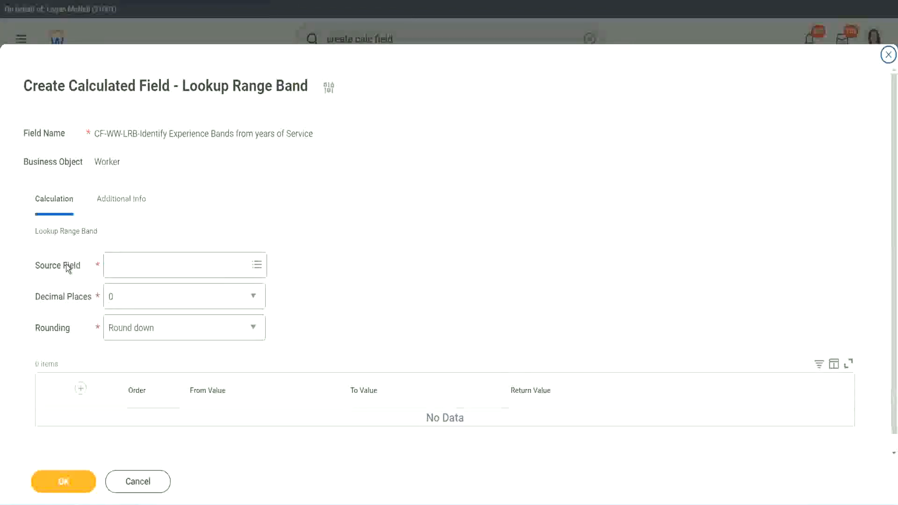
left_click(139, 266)
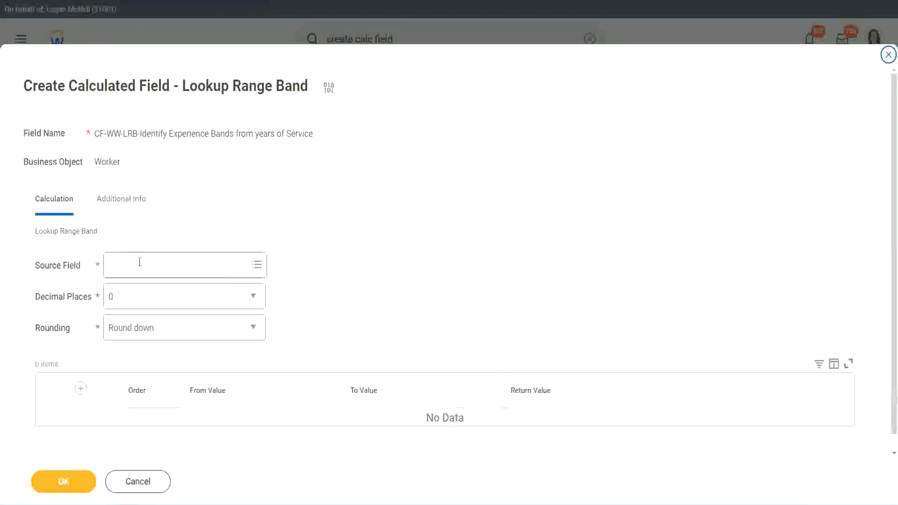
key("Return")
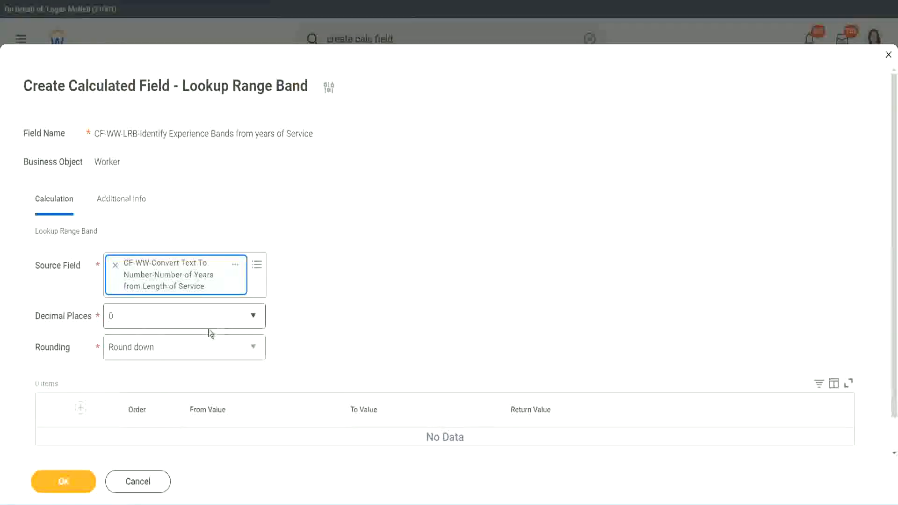
Step: Set decimal places to 0 and rounding to Round
left_click(176, 321)
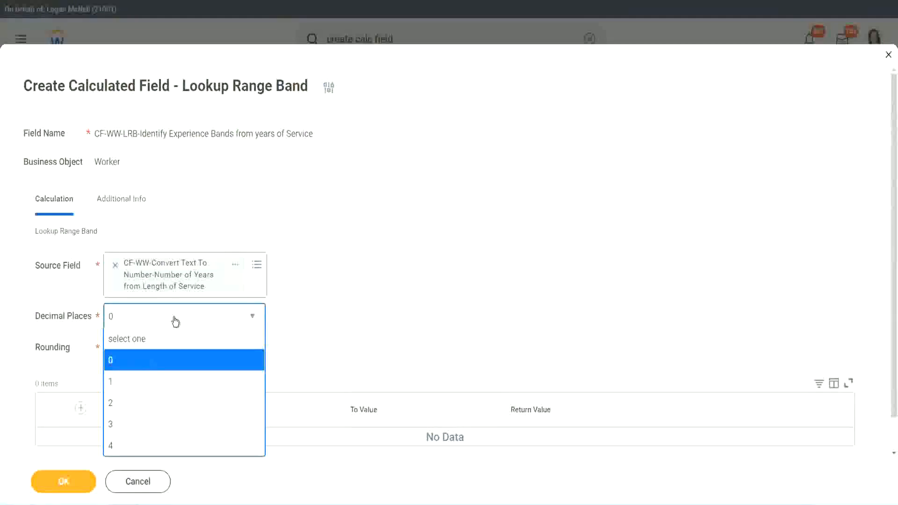
left_click(113, 365)
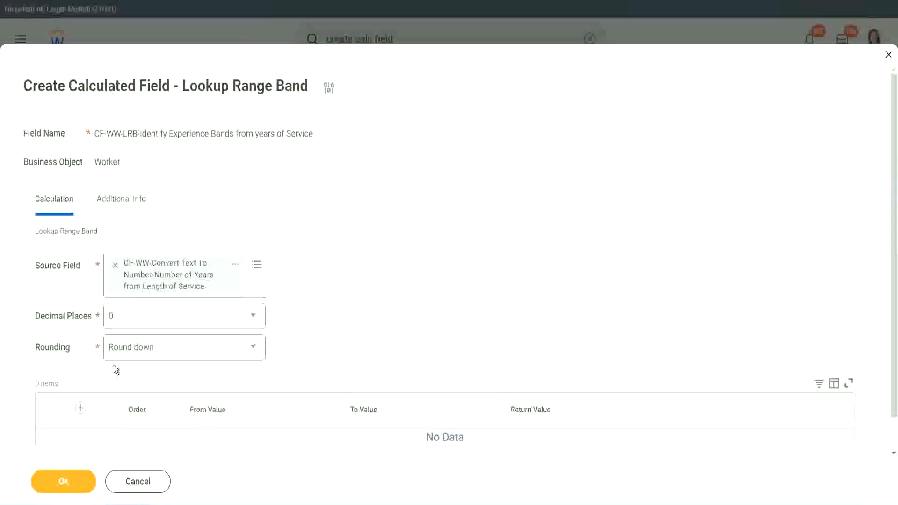
left_click(145, 351)
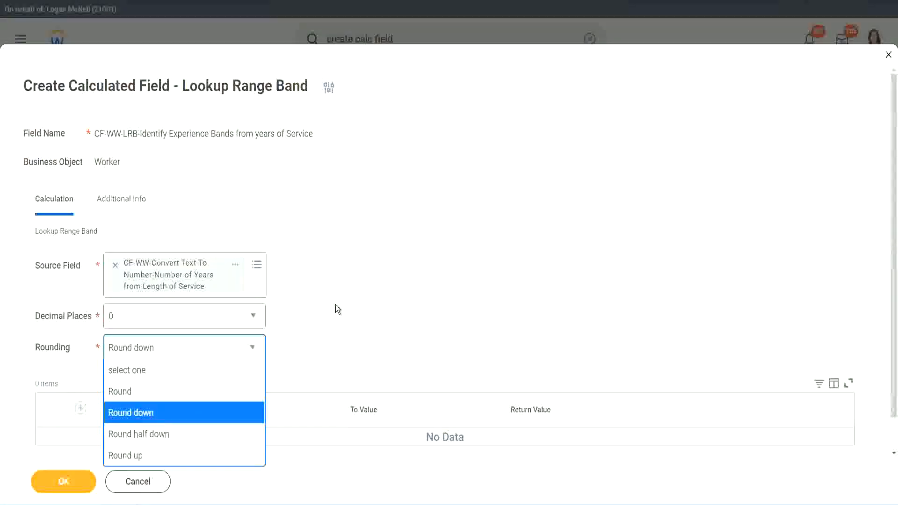
left_click(315, 344)
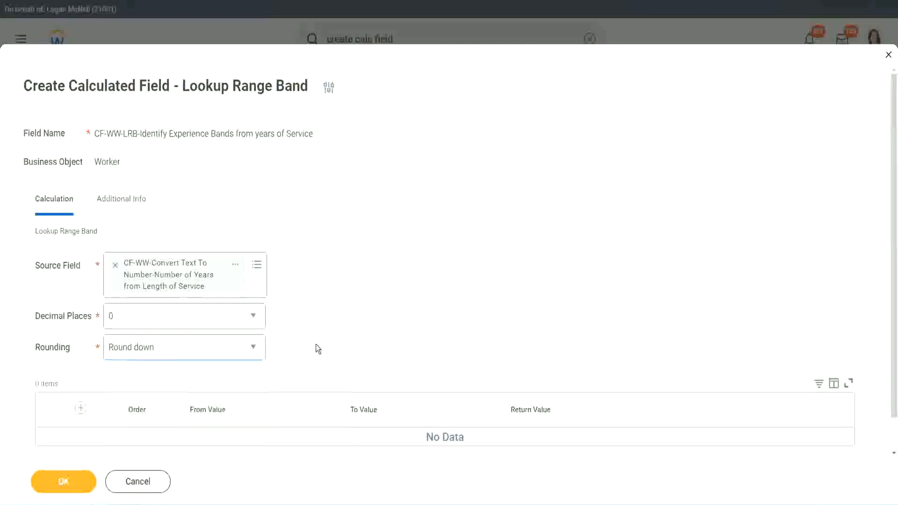
left_click(154, 352)
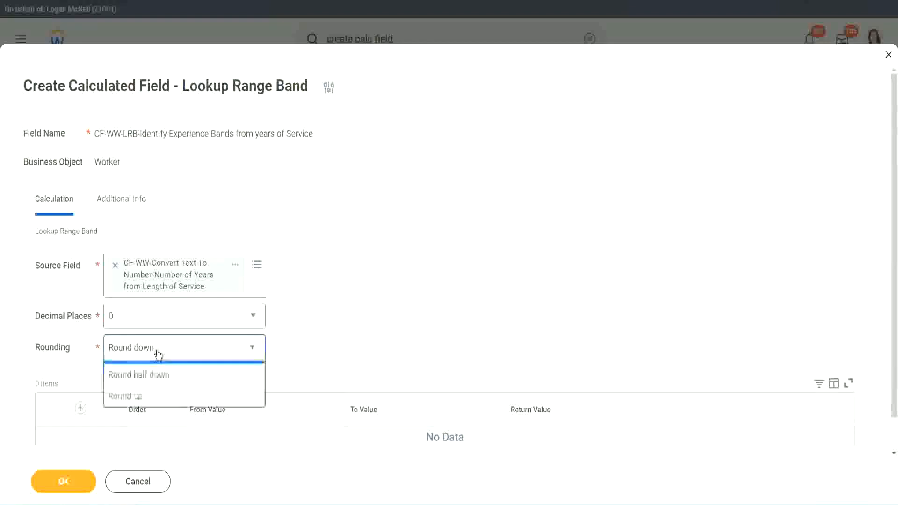
left_click(151, 392)
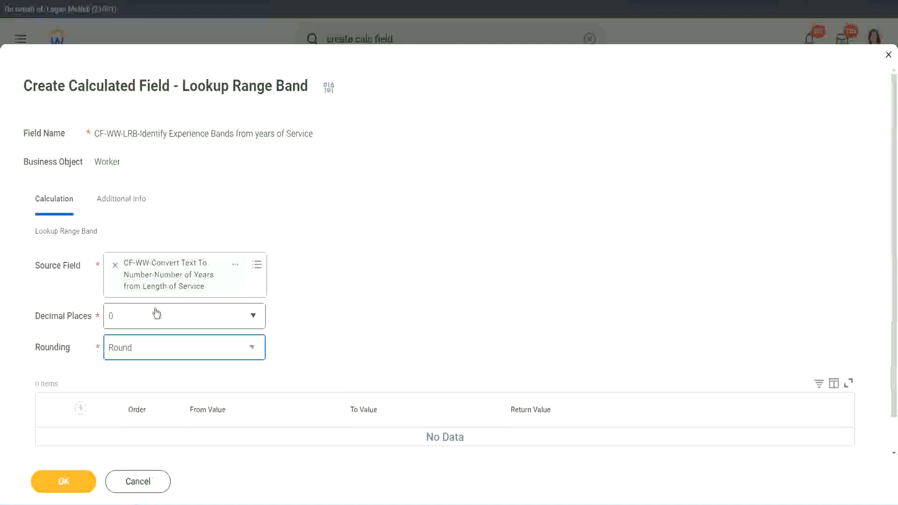
Step: Add a band row from 0 to 7 returning Amateur
left_click(81, 408)
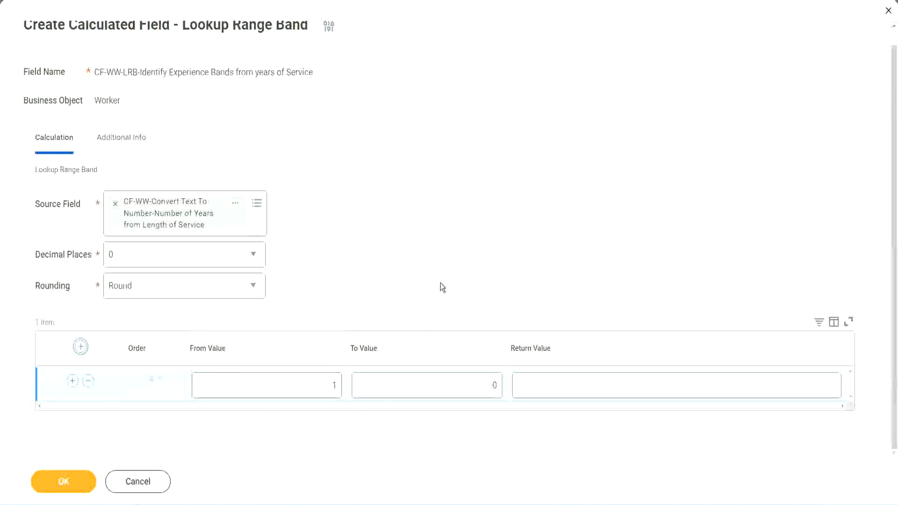
left_click(328, 389)
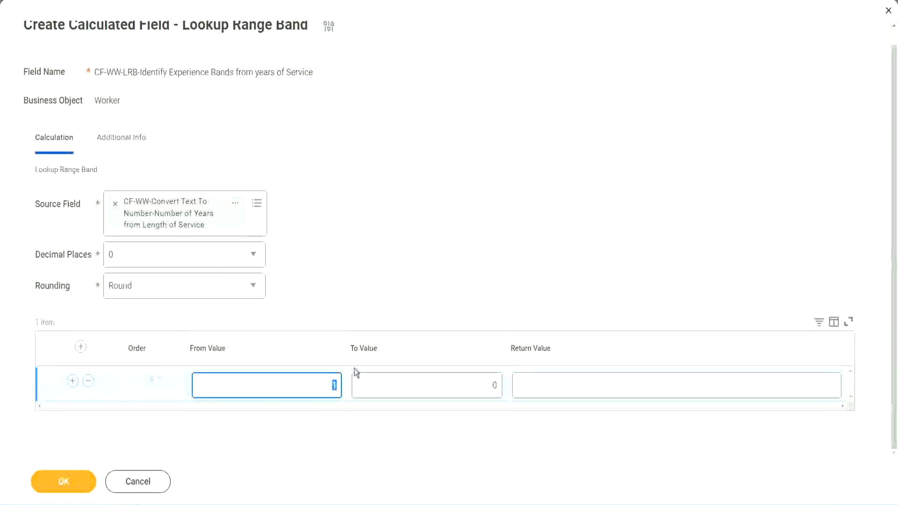
type("0")
key("Tab")
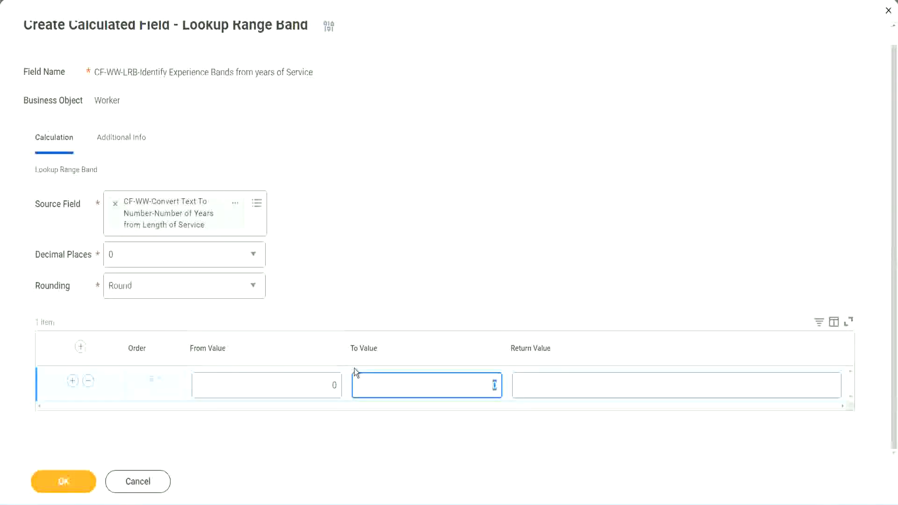
type("7")
key("Tab")
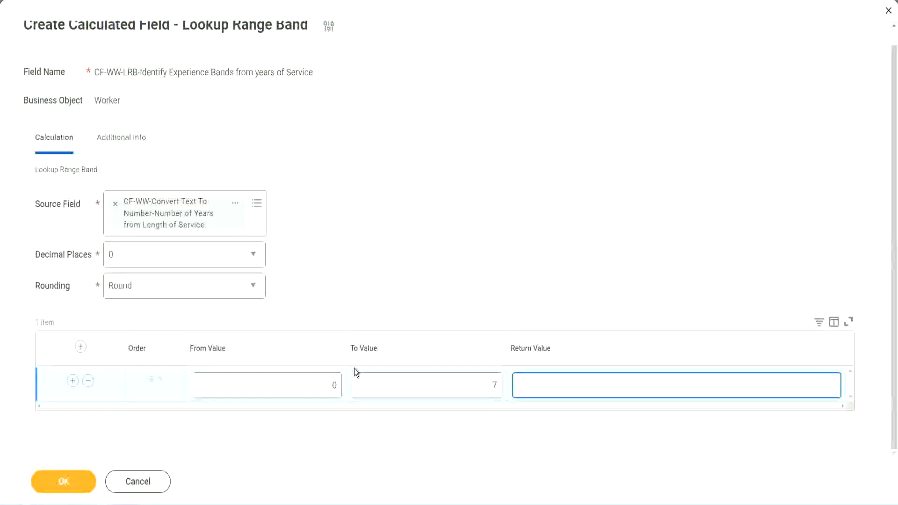
type("Amateur")
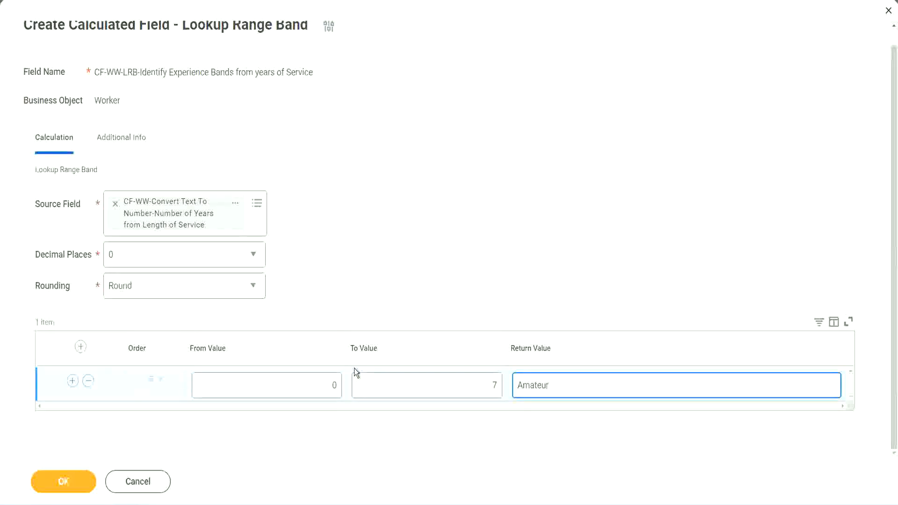
Step: Insert a second band row below the Amateur row
left_click(311, 394)
left_click(481, 378)
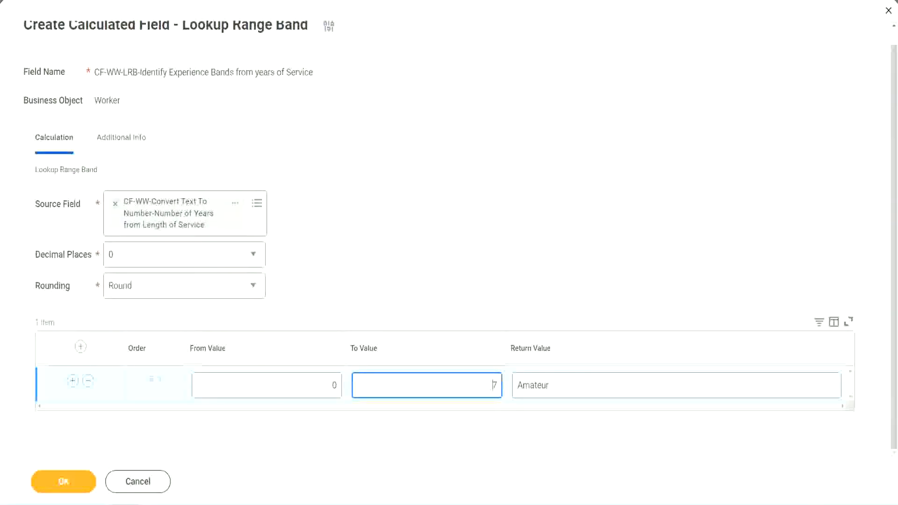
left_click_drag(376, 326, 224, 232)
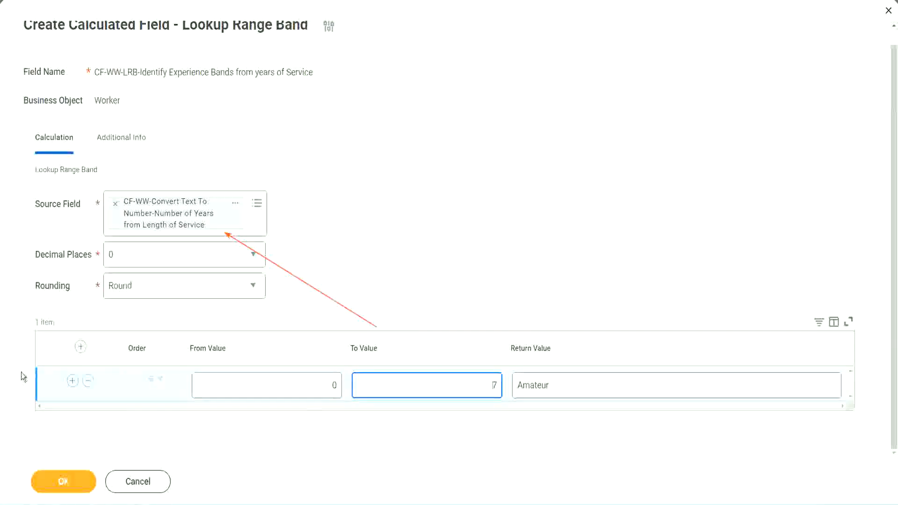
left_click(72, 381)
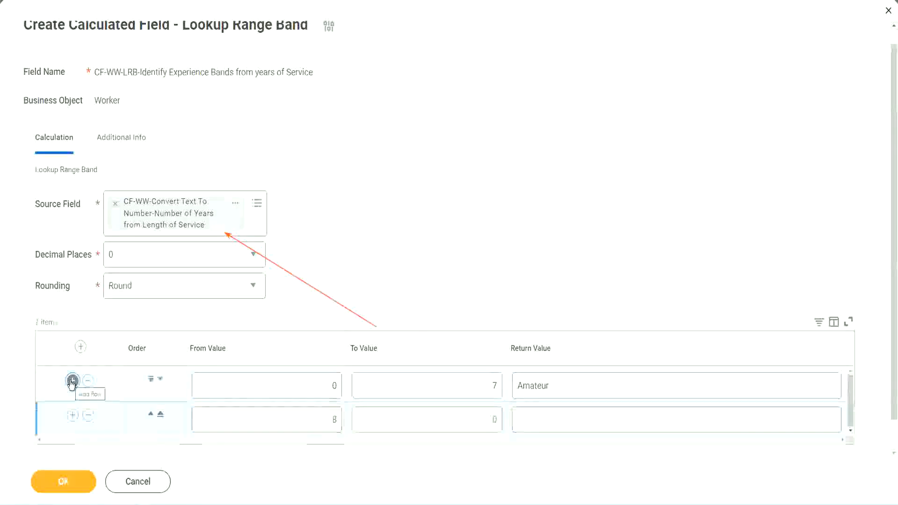
Step: Fill the second band row from 8 to 15 returning Experienced
double_click(336, 420)
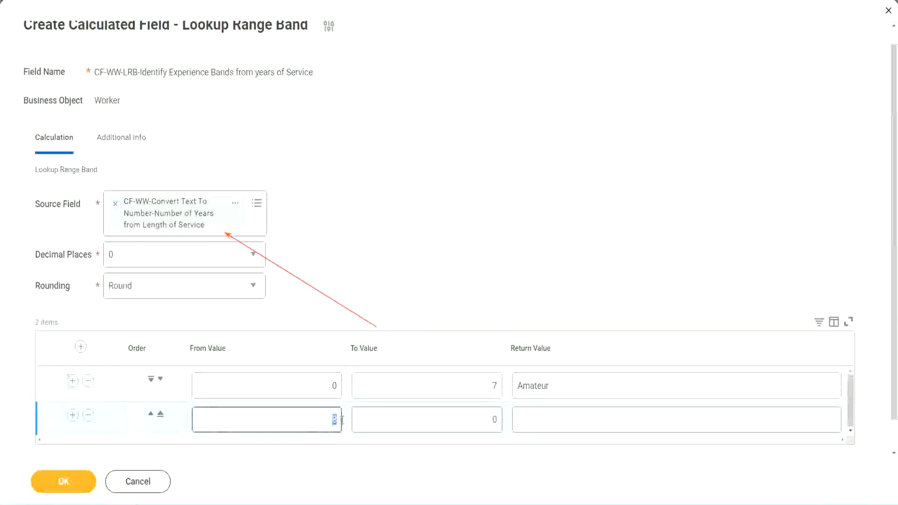
double_click(328, 388)
left_click(489, 389)
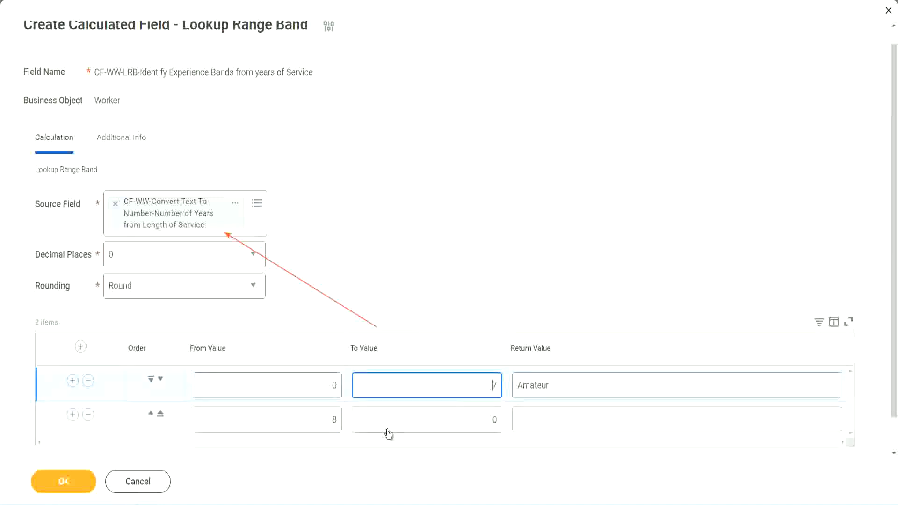
double_click(318, 420)
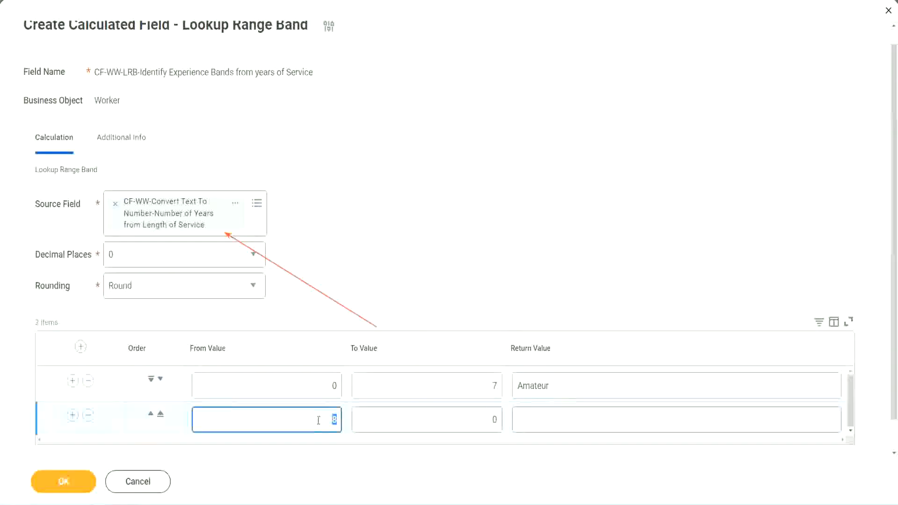
left_click(317, 420)
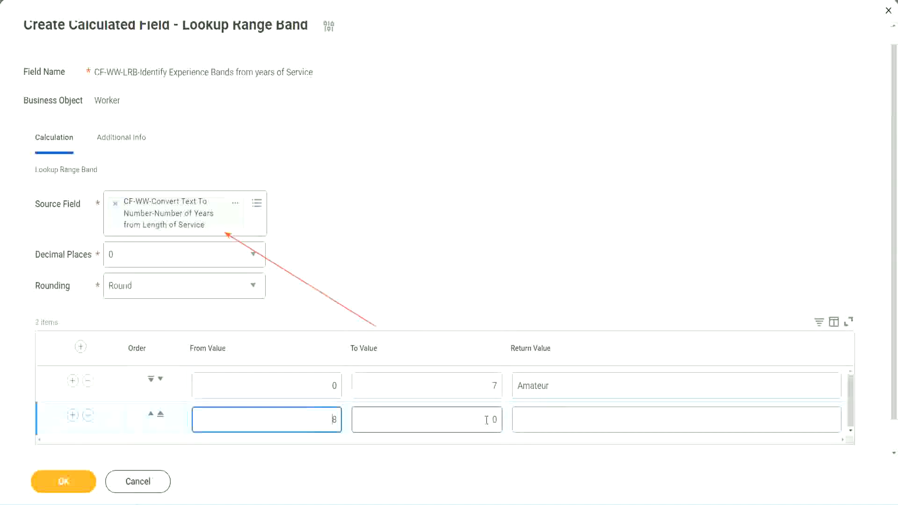
left_click(487, 420)
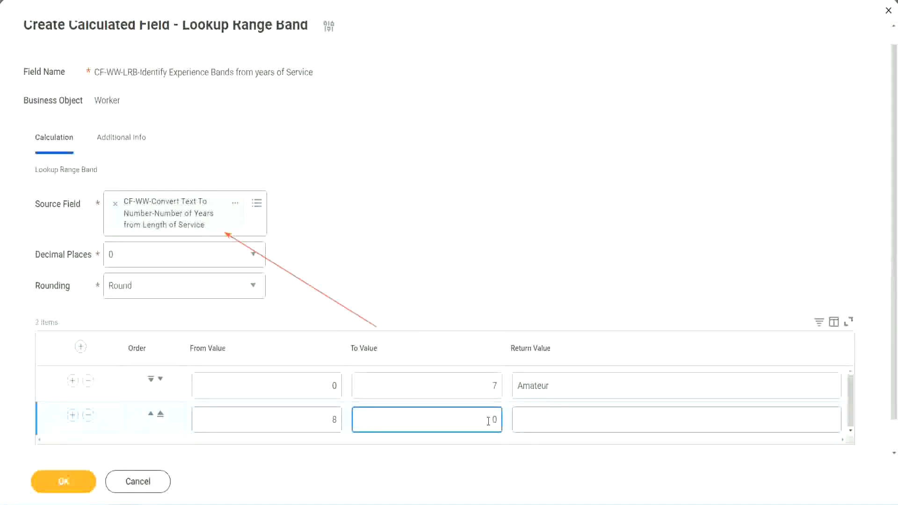
key("BackSpace")
type("15")
left_click(554, 418)
type("Ex")
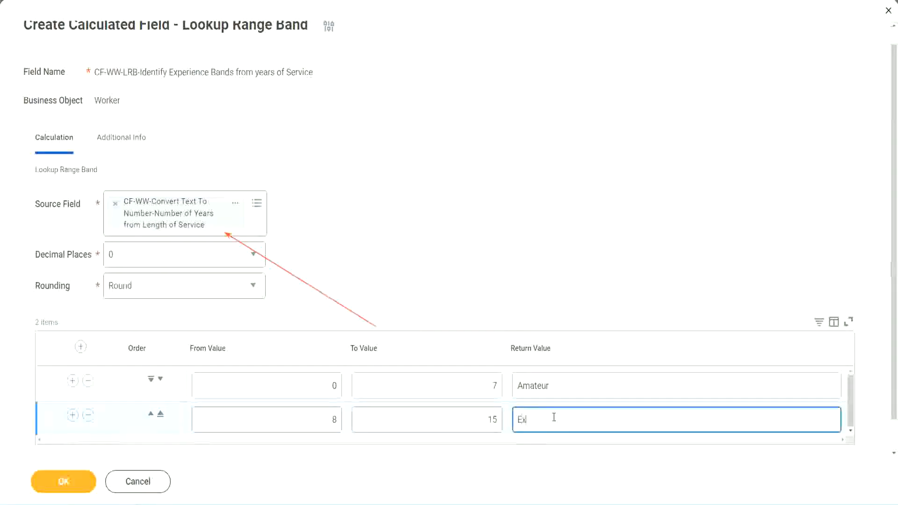
type("perienced")
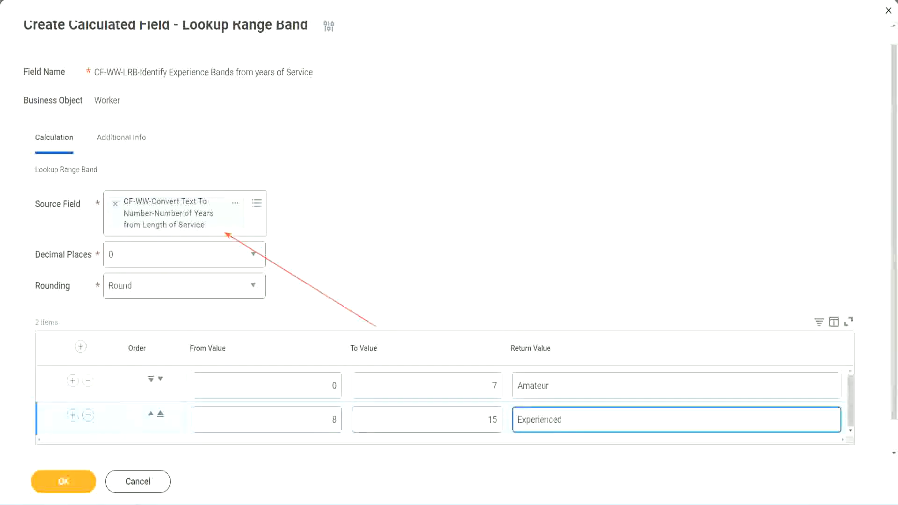
Step: Add a third band row from 16 to 30 returning Senior
left_click(73, 415)
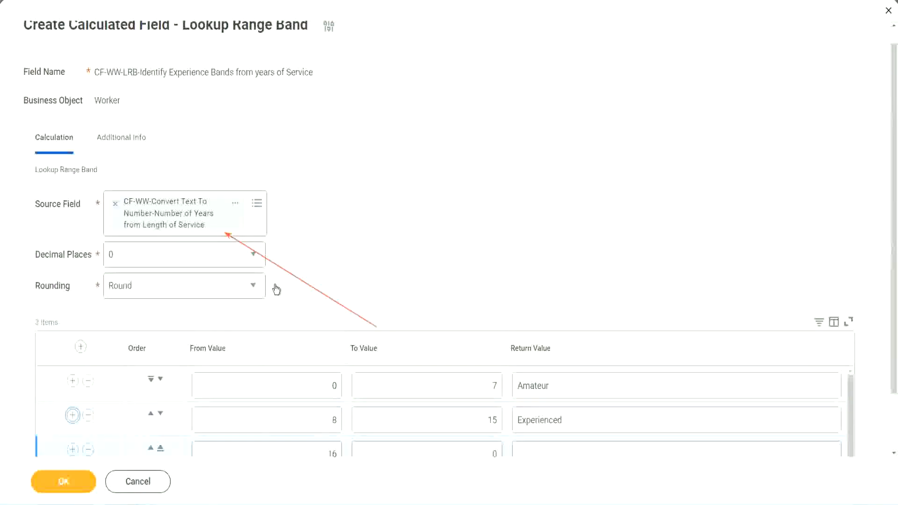
scroll(276, 289, "down", 2)
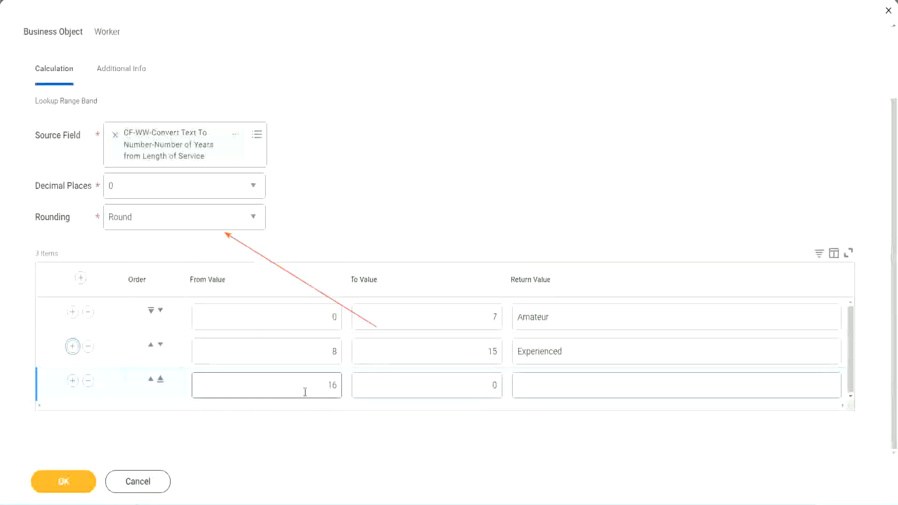
left_click(449, 385)
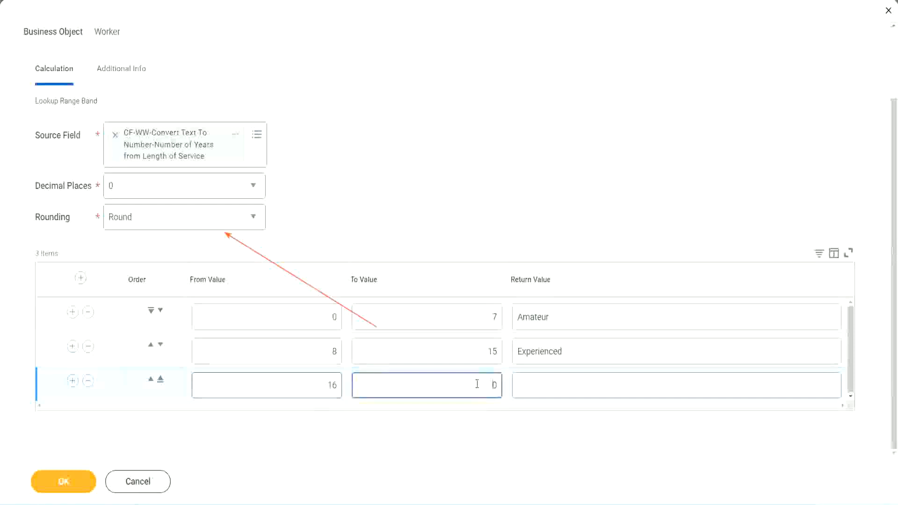
type("3")
key("Tab")
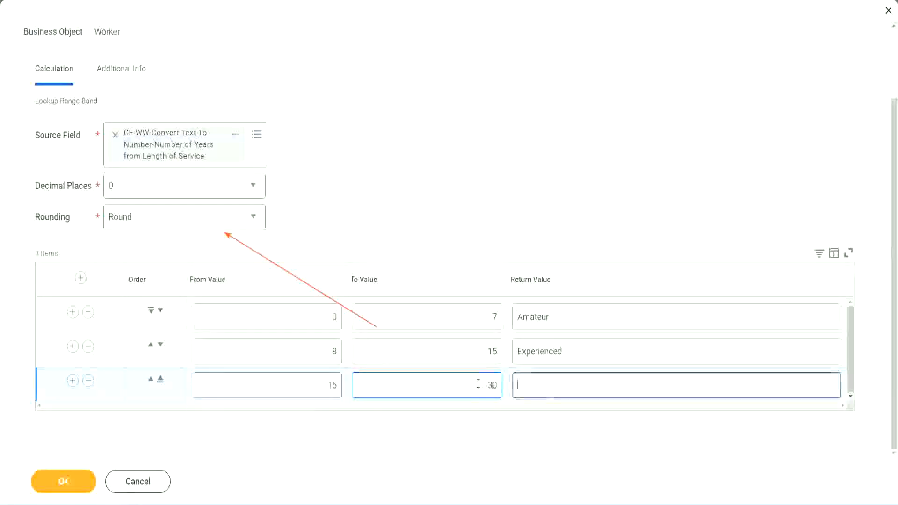
type("L")
key("BackSpace")
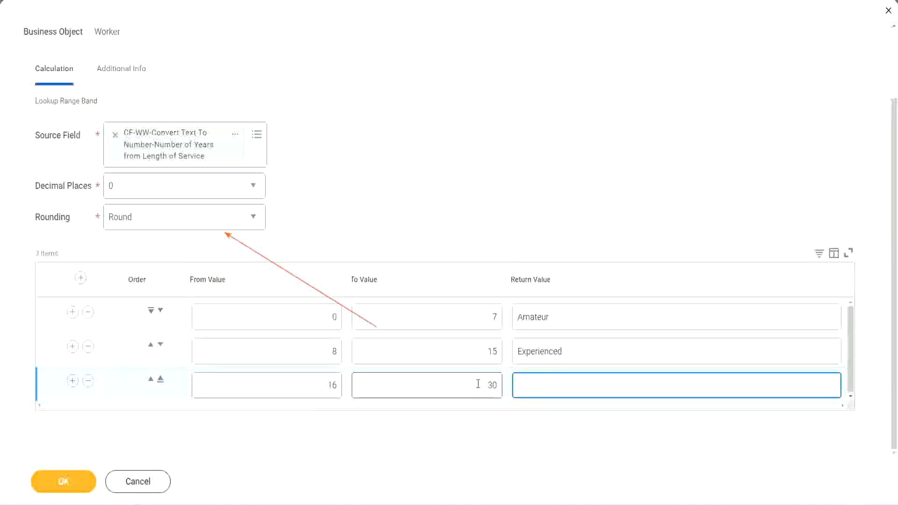
type("Senior")
Step: Add a fourth band row from 31 to 1000 returning Legend
left_click(72, 381)
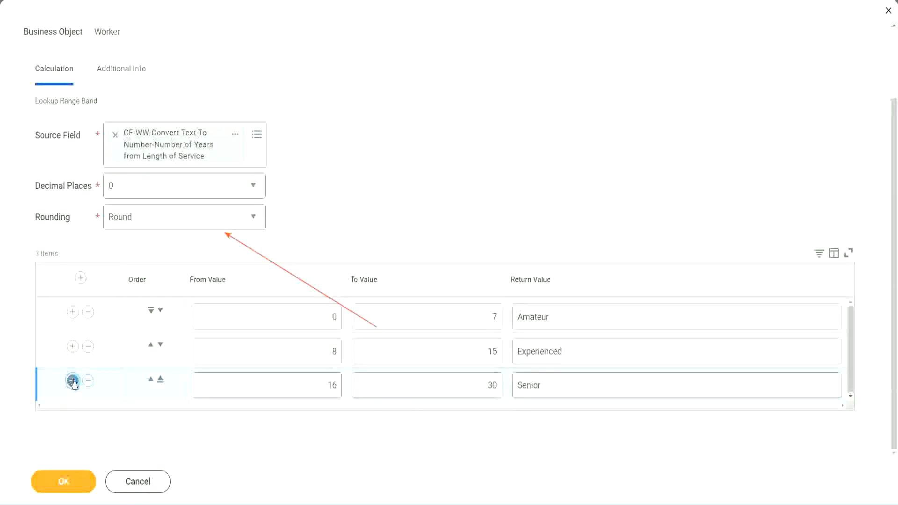
scroll(170, 353, "down", 1)
left_click(296, 381)
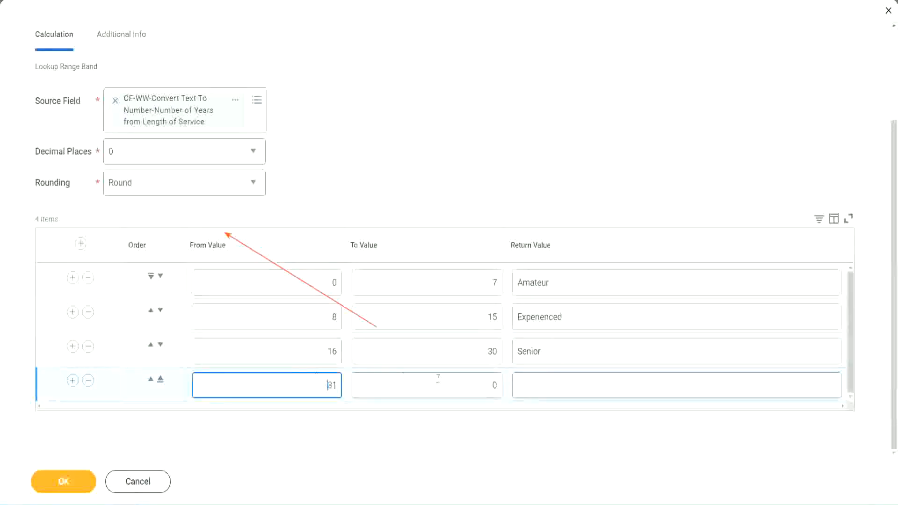
left_click(485, 386)
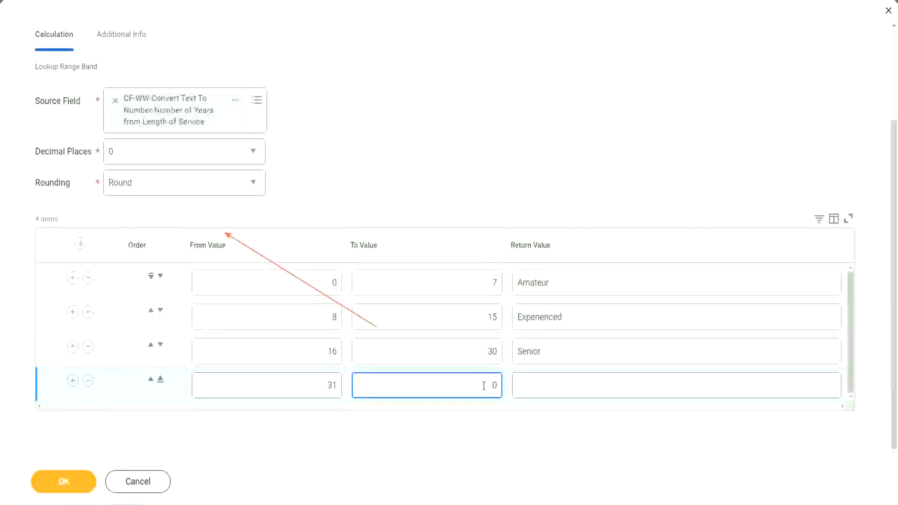
type("1000")
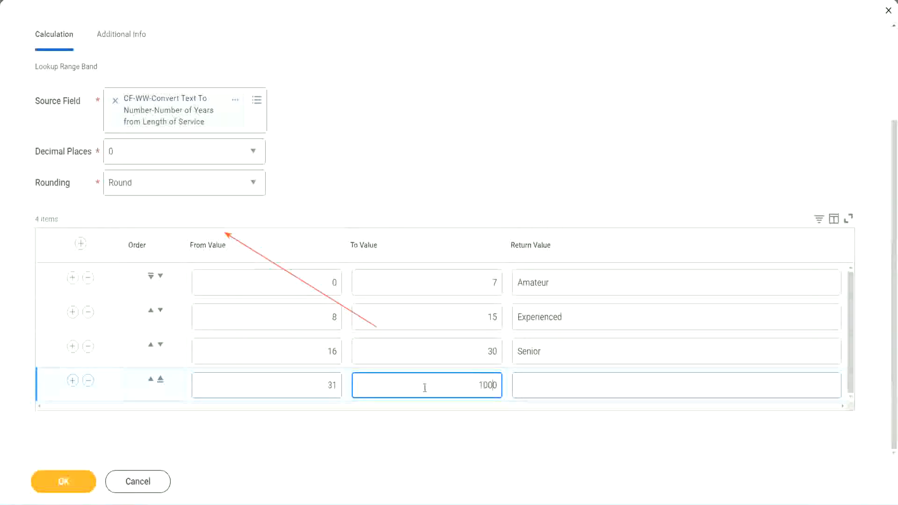
left_click_drag(467, 377, 508, 380)
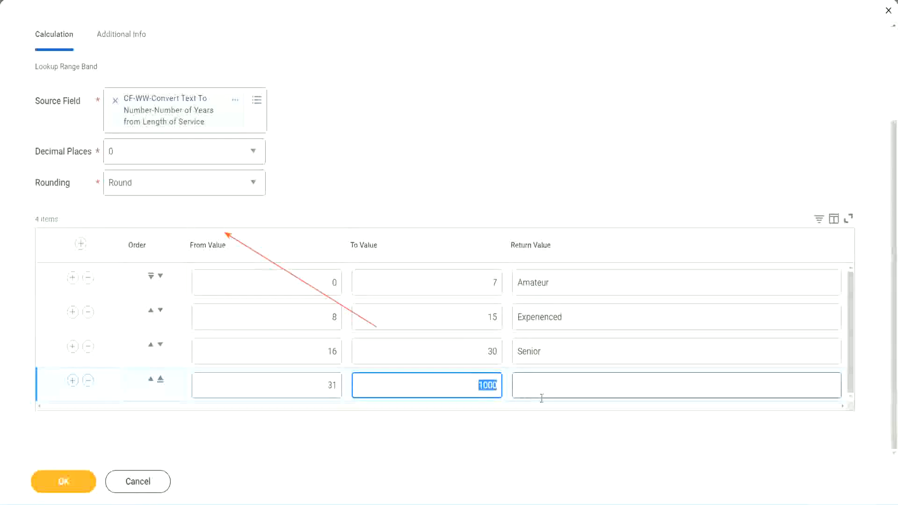
left_click(476, 381)
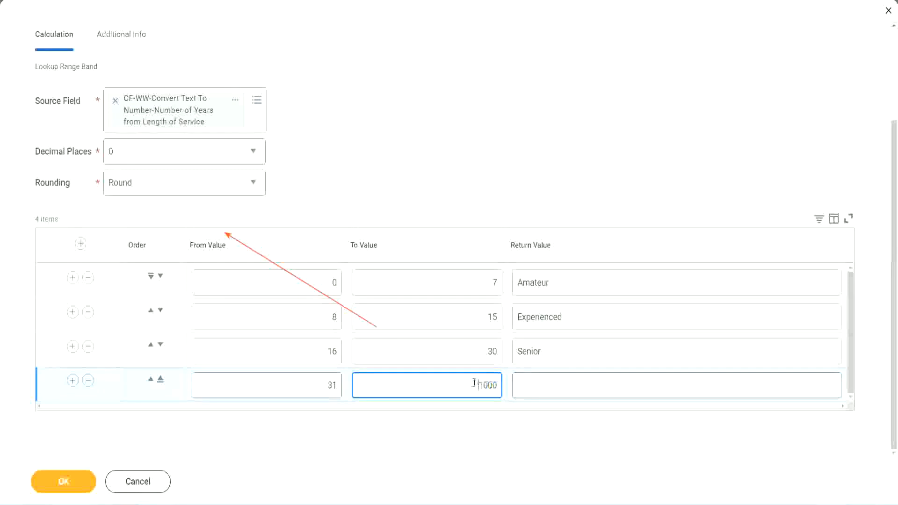
left_click_drag(471, 382, 504, 384)
left_click(560, 386)
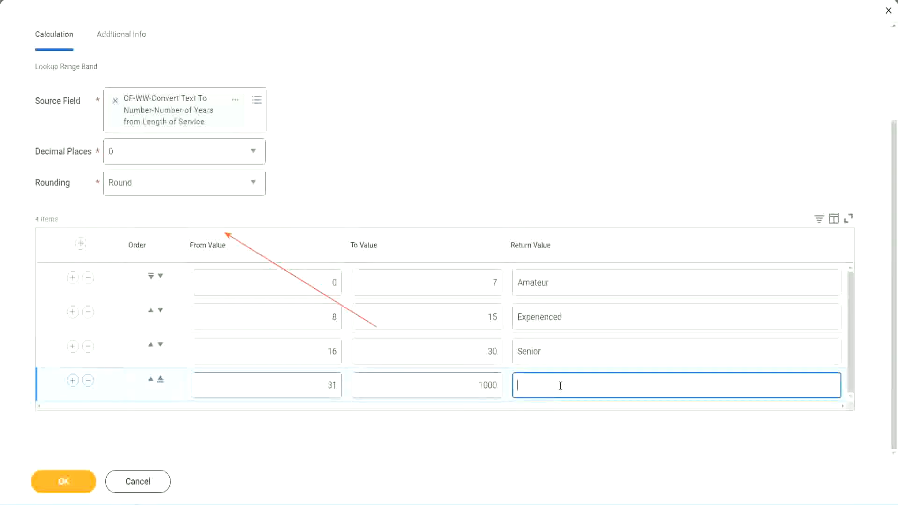
type("Legend")
left_click(418, 156)
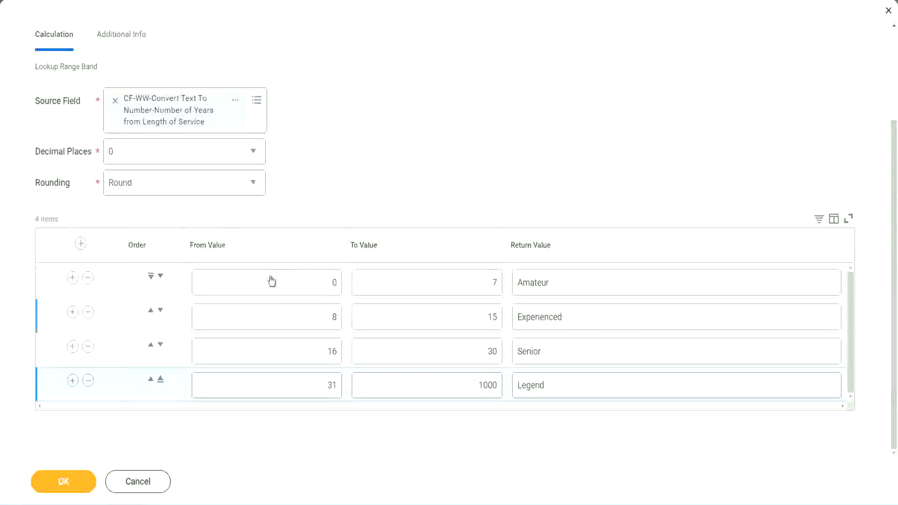
Step: Review the From, To and Return values of all four band rows
double_click(584, 283)
double_click(581, 318)
double_click(567, 360)
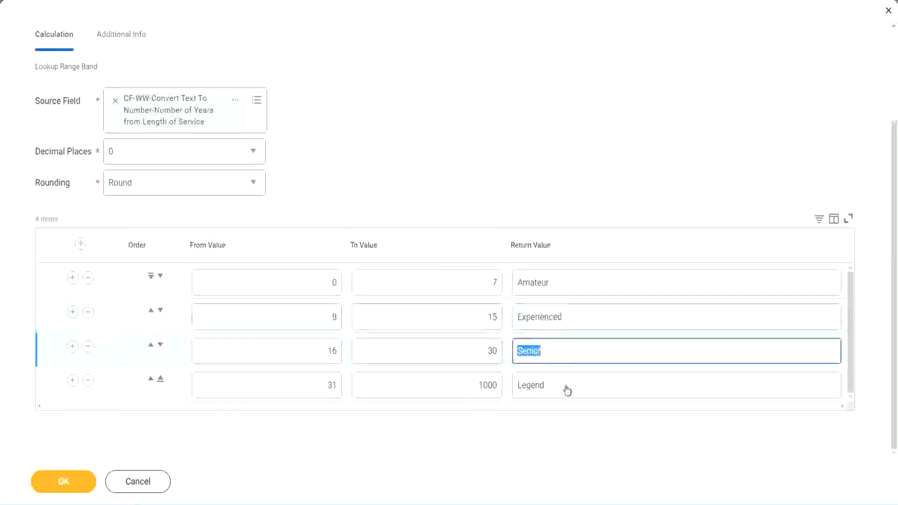
double_click(567, 385)
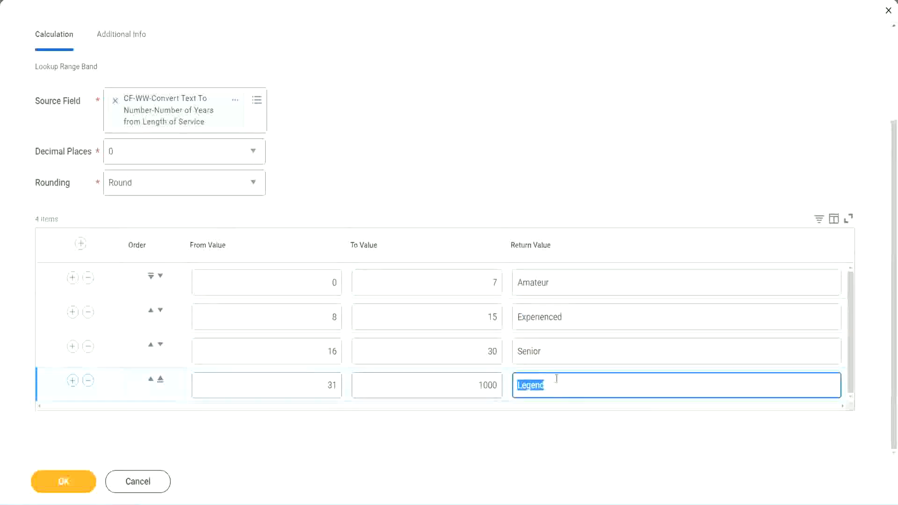
double_click(287, 286)
double_click(460, 281)
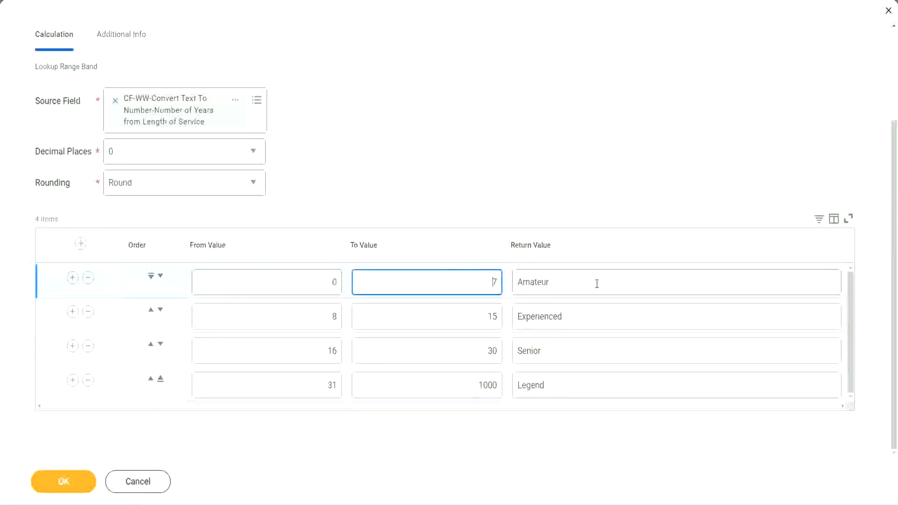
double_click(595, 282)
double_click(581, 317)
double_click(570, 351)
double_click(565, 385)
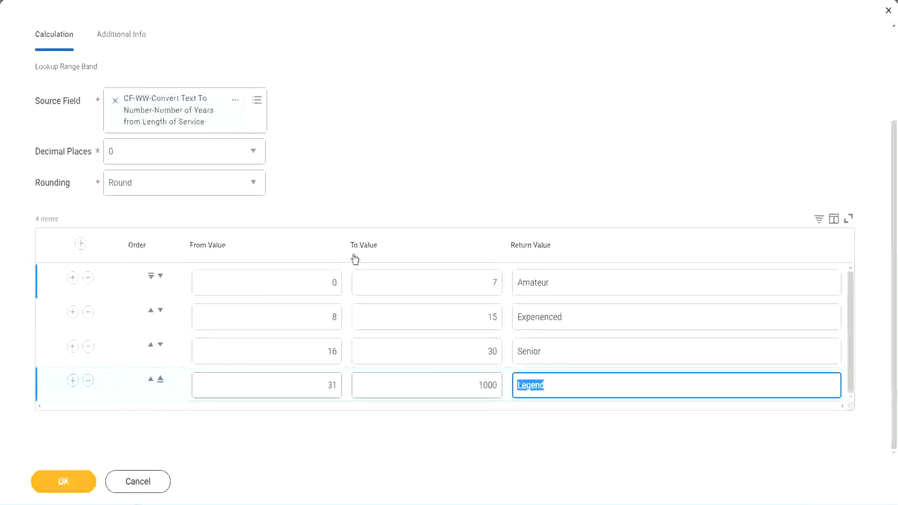
left_click(417, 197)
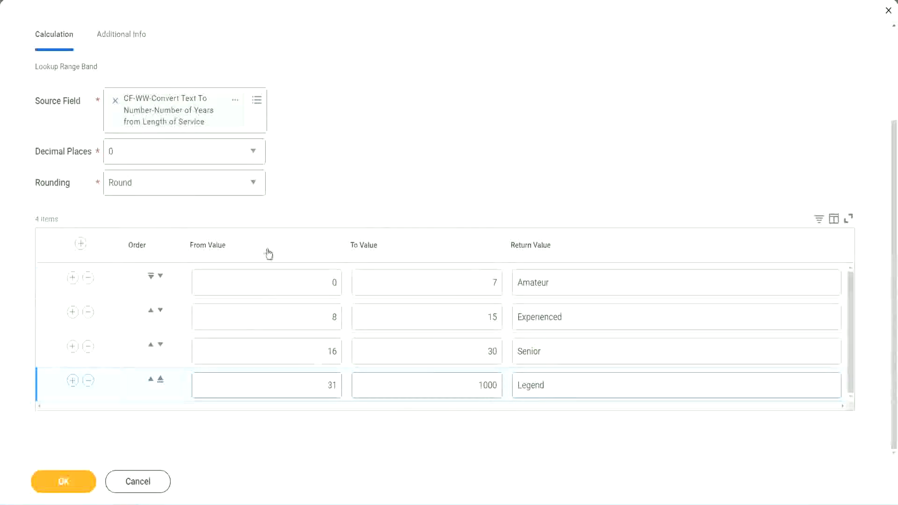
Step: Save the Lookup Range Band calculated field
left_click(62, 481)
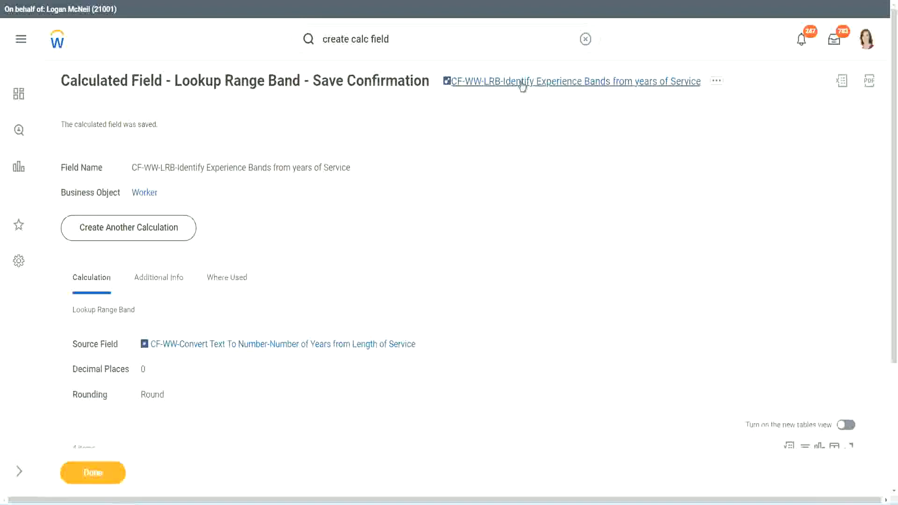
right_click(520, 88)
left_click(531, 134)
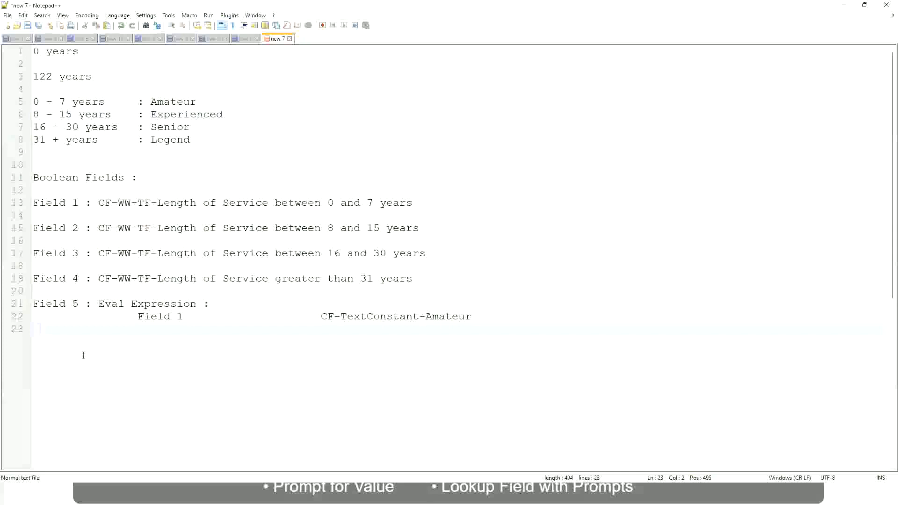
Step: Switch to Notepad++ and add a new notes line reading 10,000 USD
key("Return")
key("Return")
key("Return")
key("Left")
type("10,000 USD")
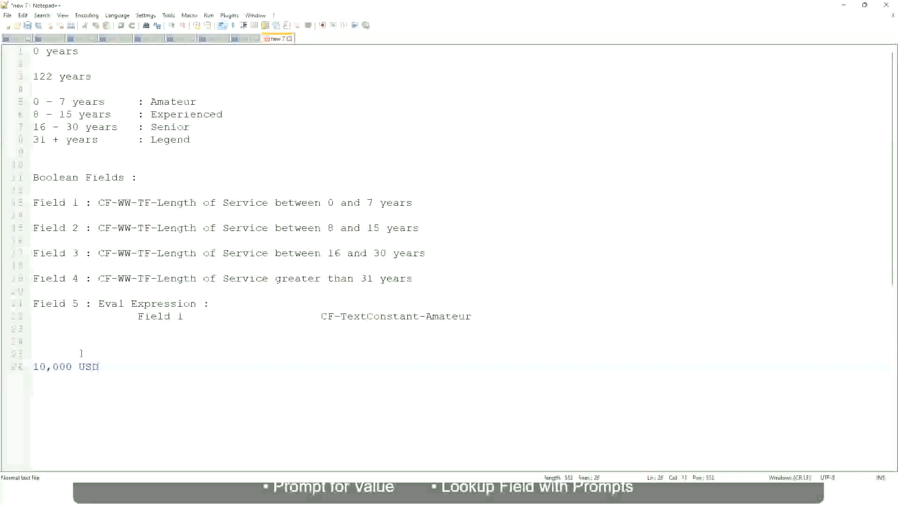
Step: Add 1,000,000 USD on the same notes line after 10,000 USD
key("Tab")
key("Tab")
key("Tab")
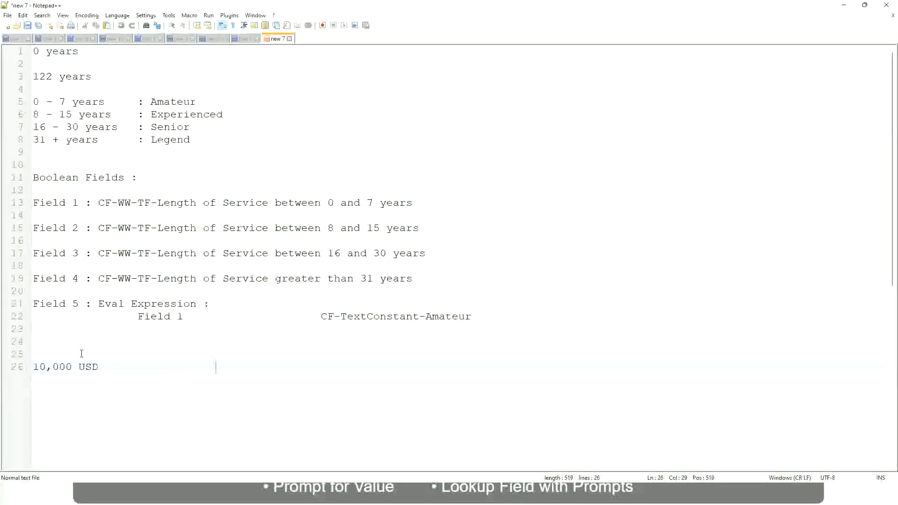
type("1,000,000")
key("Left")
key("Left")
key("Left")
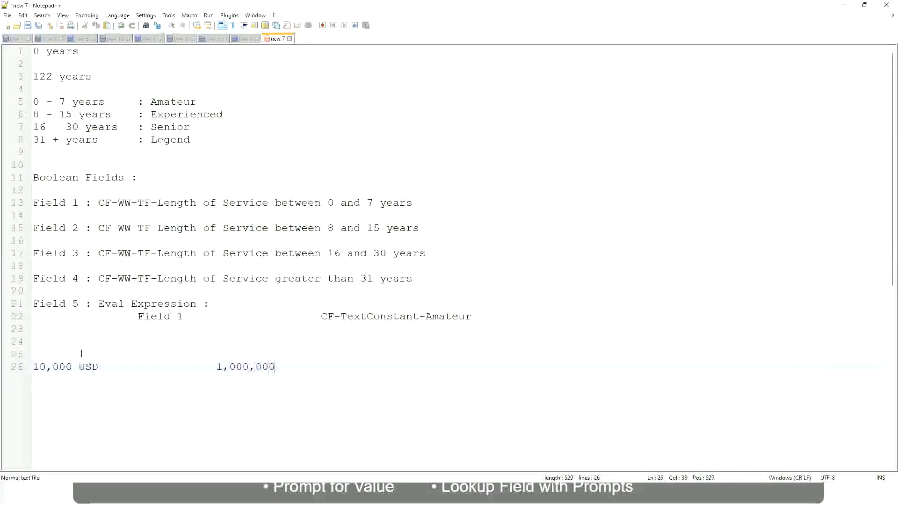
key("End")
type("USD")
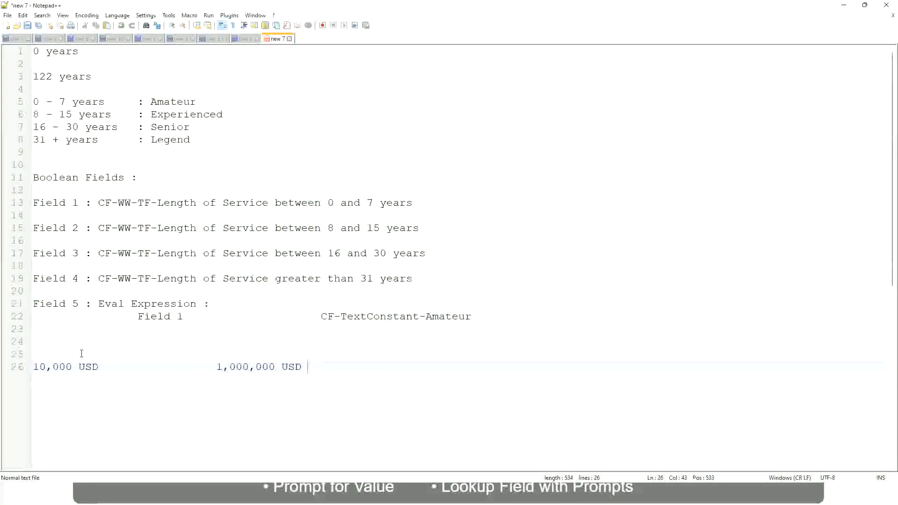
Step: Below the salary range, add a band line reading 10 - 50,000 : Low
key("Return")
key("Return")
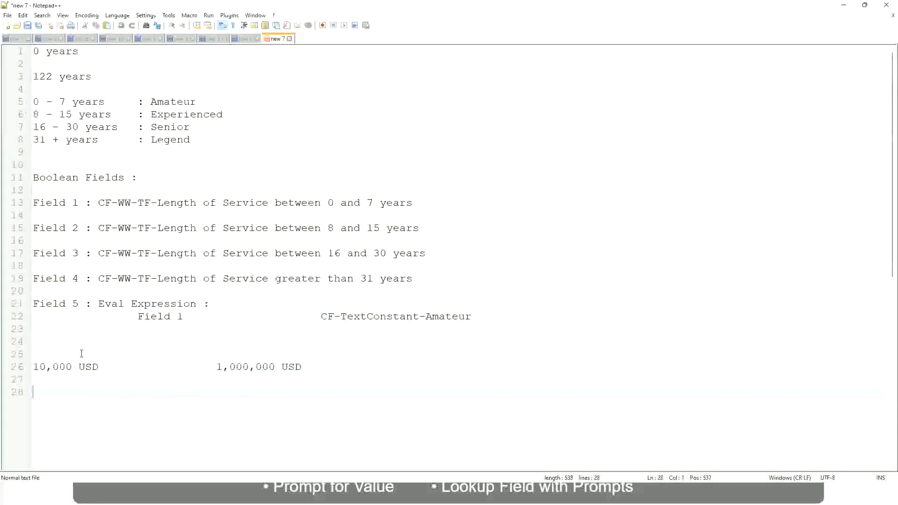
type("10 - 50,000")
key("Tab")
key("Tab")
key("Tab")
key("Tab")
type(": Low")
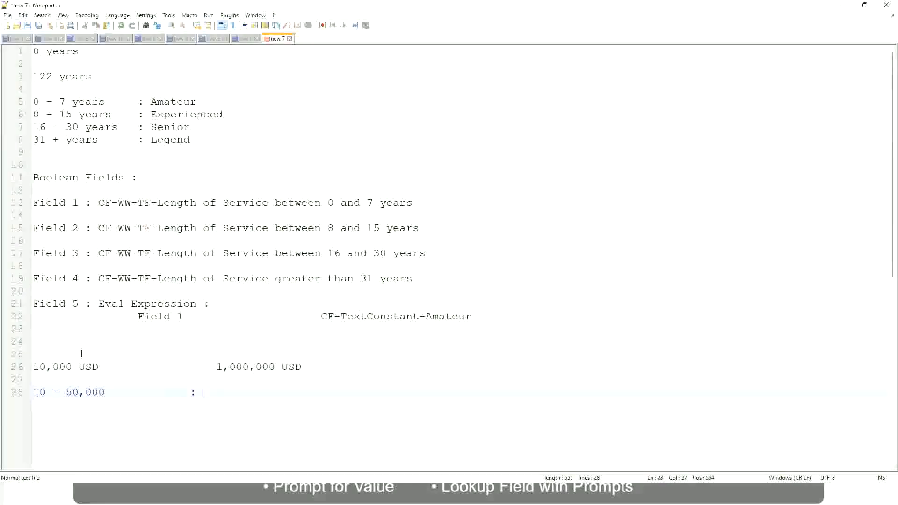
Step: Add a second band line reading 50,001 - 150,000 : Medium
key("Return")
key("Return")
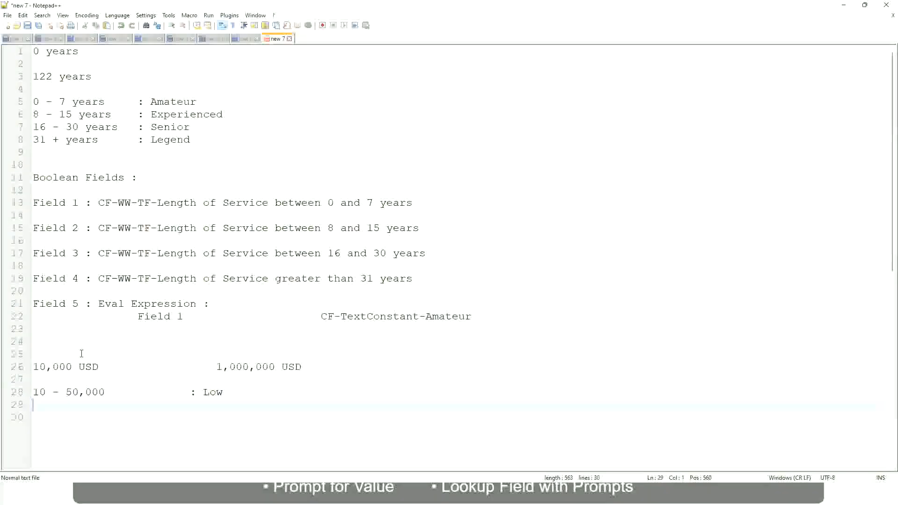
key("Up")
type("50,001 - 150,000")
key("Tab")
key("Tab")
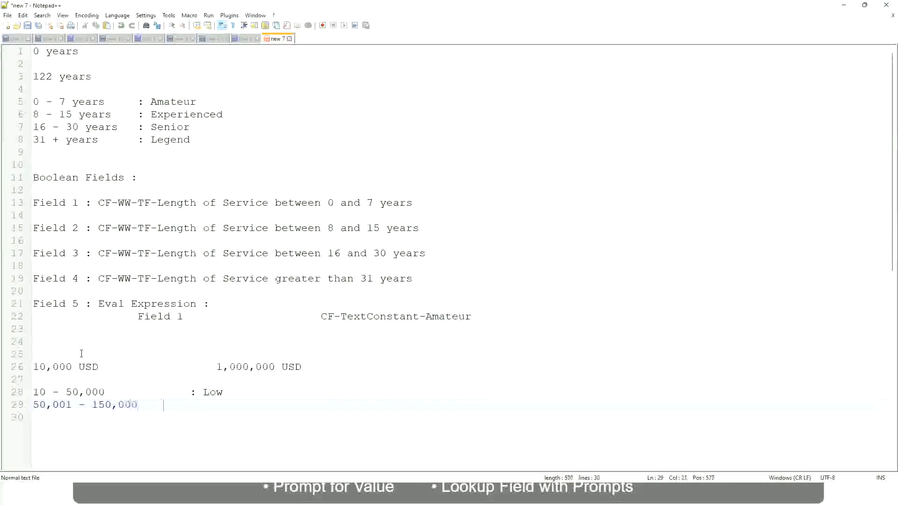
type(": Medium")
key("Return")
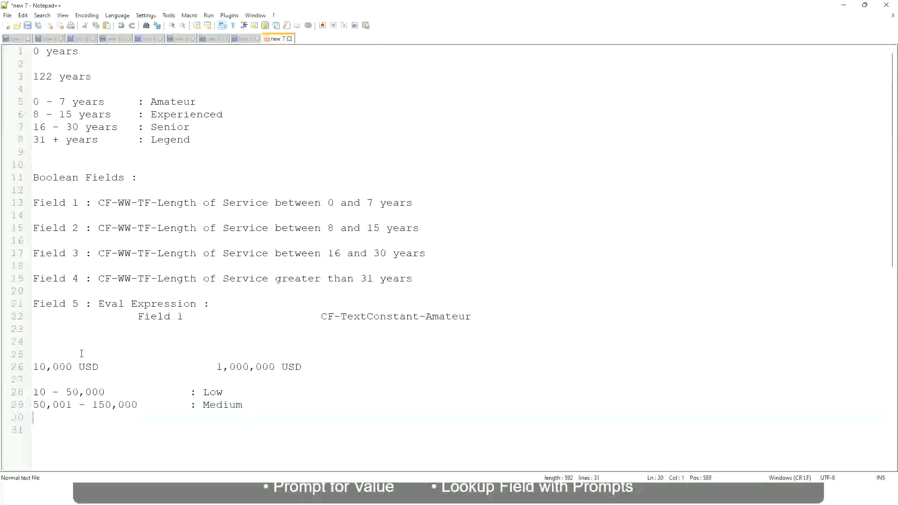
Step: Add a third band line reading > 150,000 : High
type("> 150,000")
key("Tab")
key("Tab")
key("Tab")
type(": High")
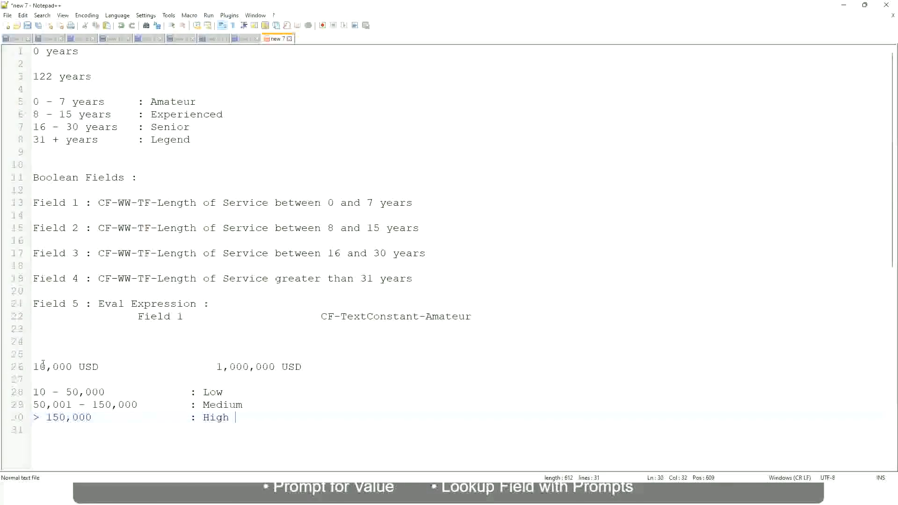
Step: Review the salary range line and the three Low, Medium and High band lines in the notes
left_click(29, 366)
left_click(39, 366)
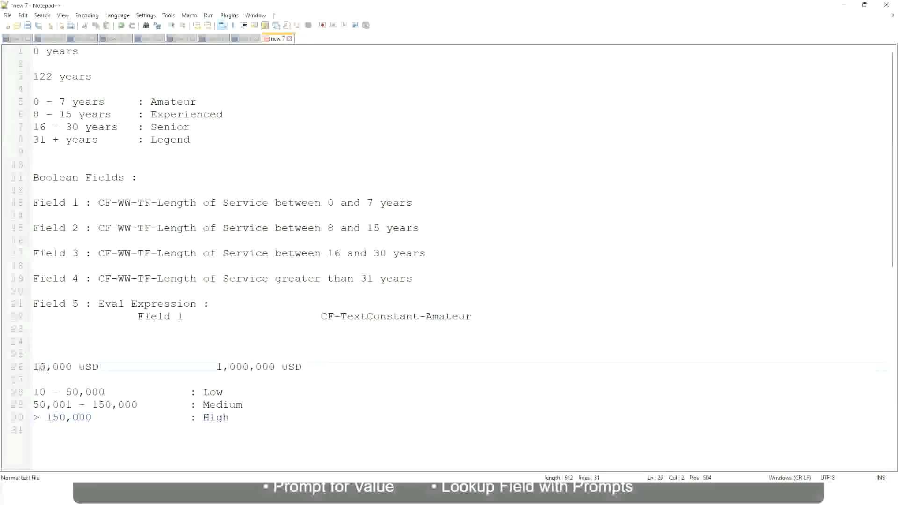
double_click(268, 367)
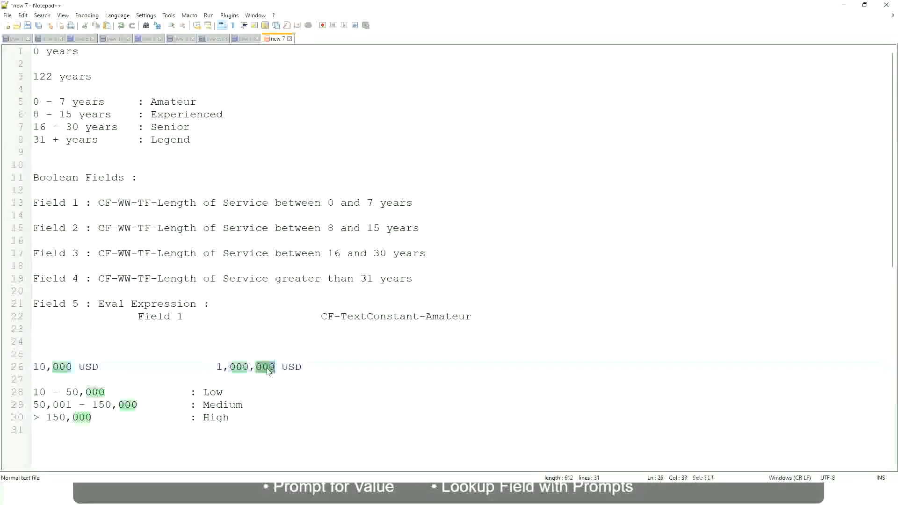
left_click(166, 406)
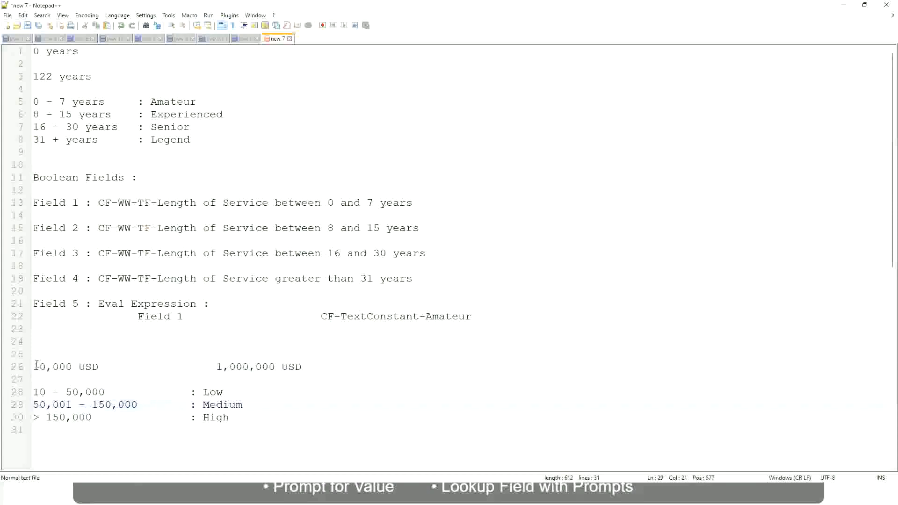
left_click(278, 370)
left_click(215, 391)
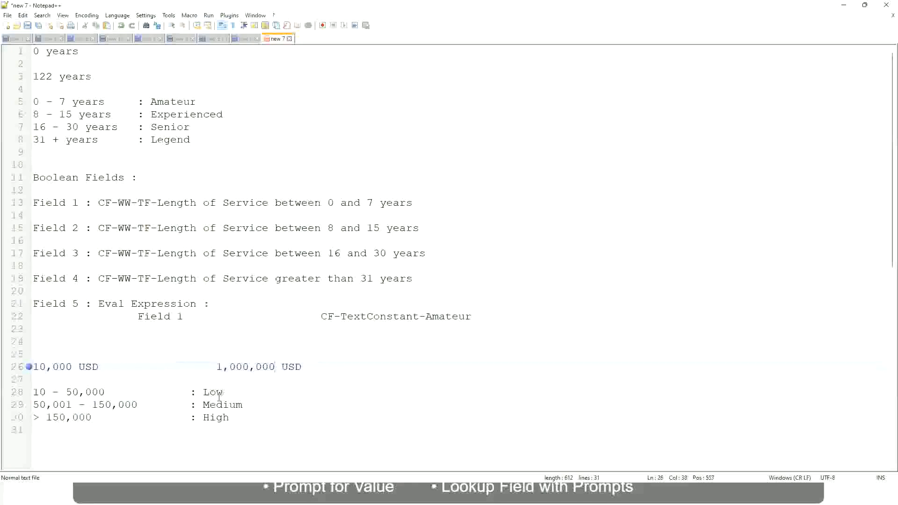
left_click(217, 420)
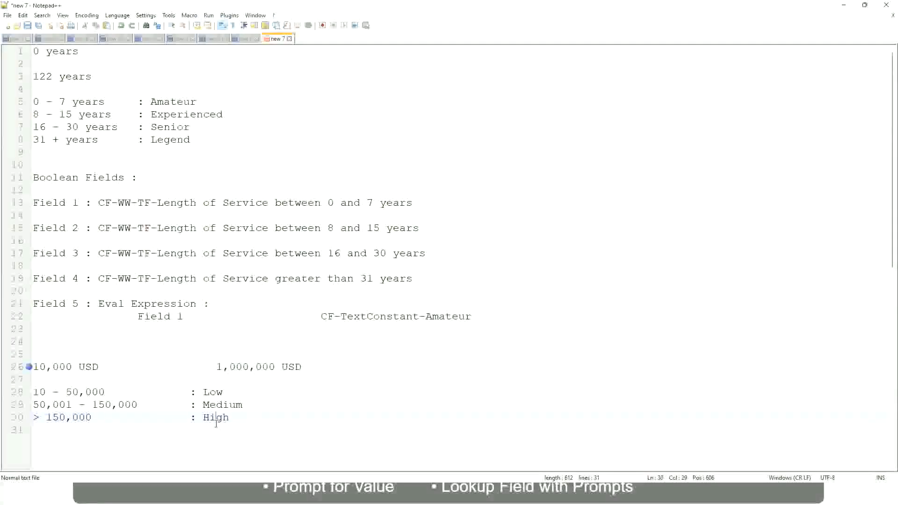
left_click(129, 379)
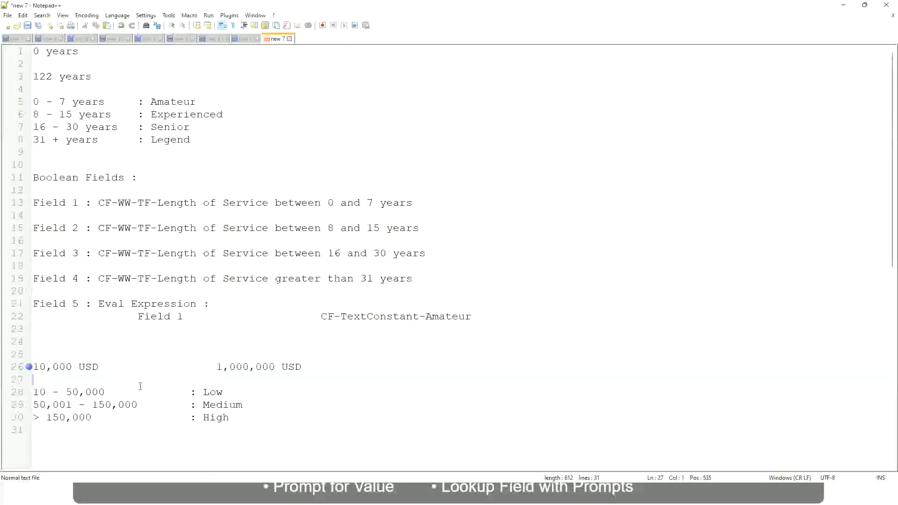
left_click(230, 416)
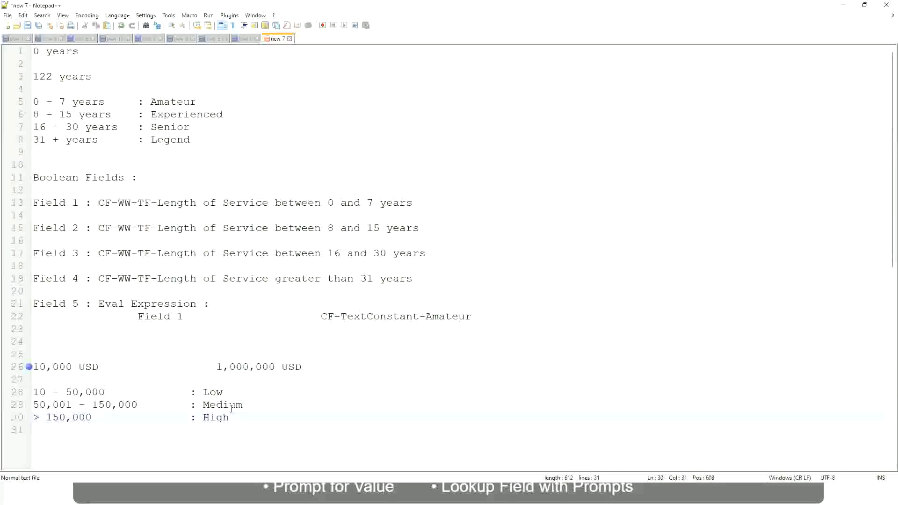